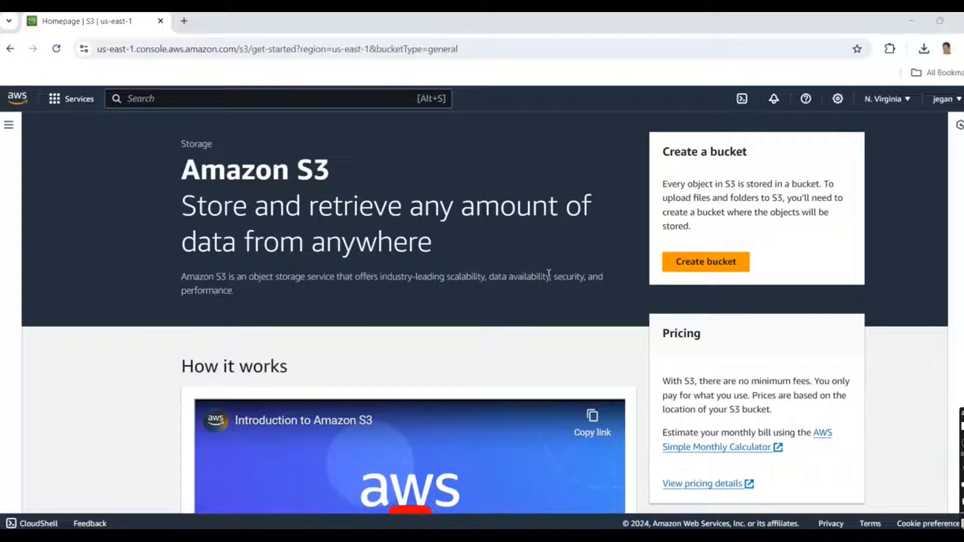
# Go to the S3 service and start a new general purpose bucket named csm123
pyautogui.click(76, 99)
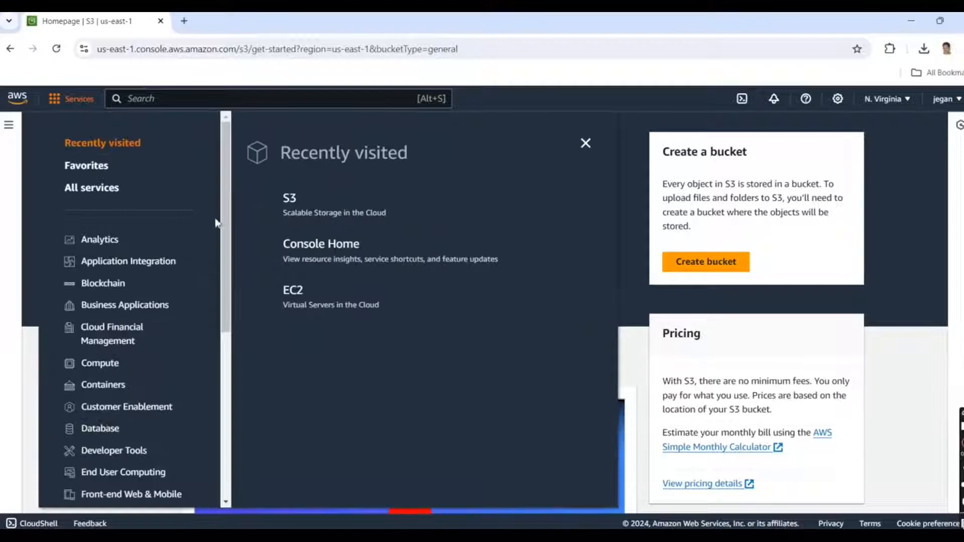
pyautogui.click(295, 200)
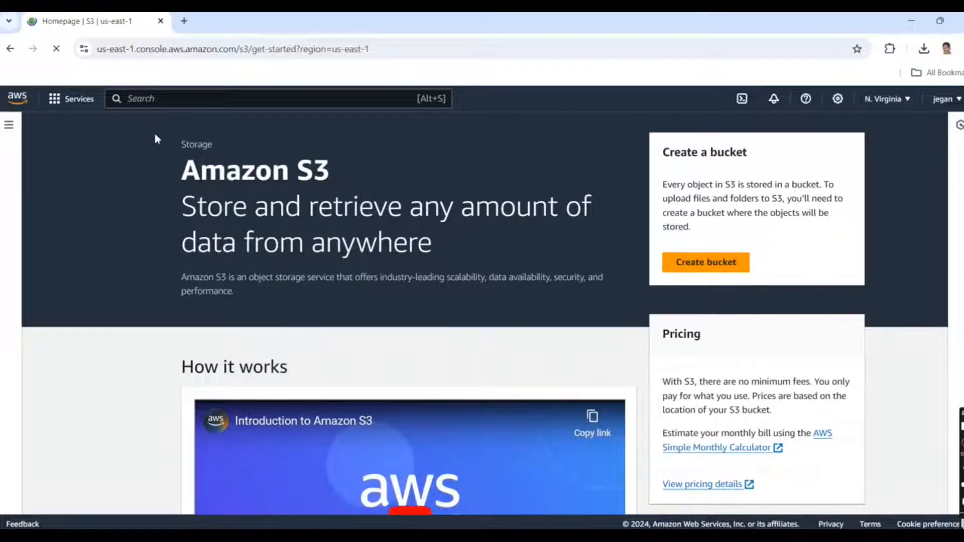
pyautogui.click(719, 269)
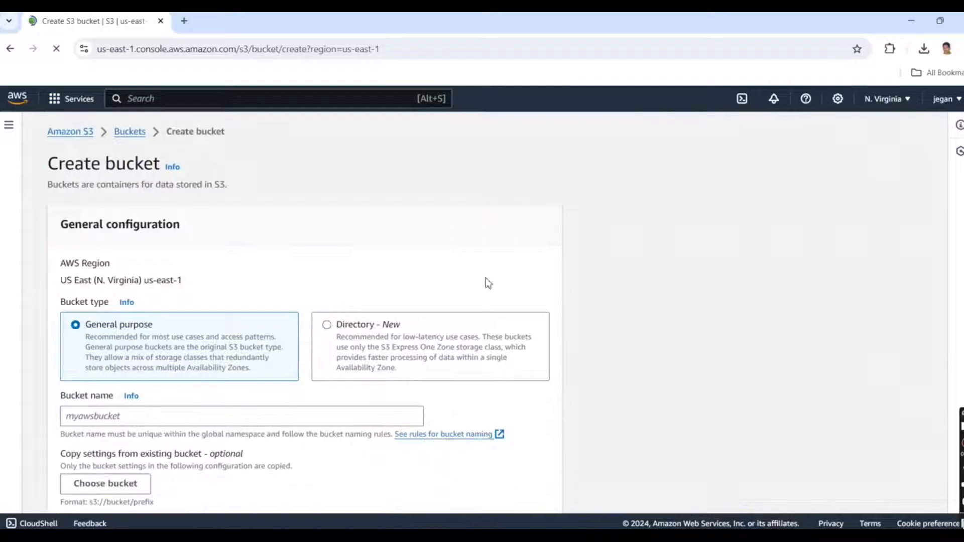
pyautogui.scroll(-2, 255, 276)
pyautogui.click(142, 351)
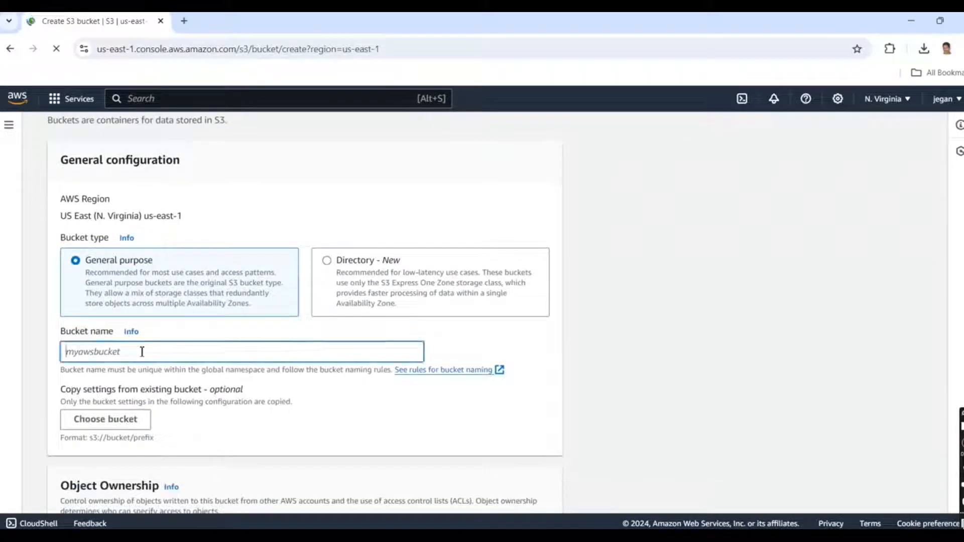
pyautogui.write('csm123')
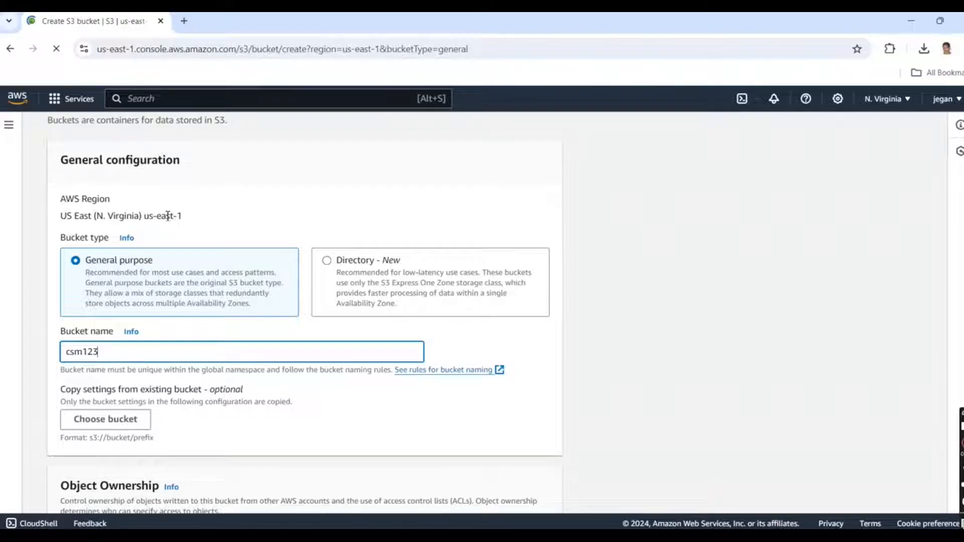
# Create the bucket with the default ownership, public access and encryption settings, and open csm123
pyautogui.scroll(-8, 230, 254)
pyautogui.scroll(4, 230, 254)
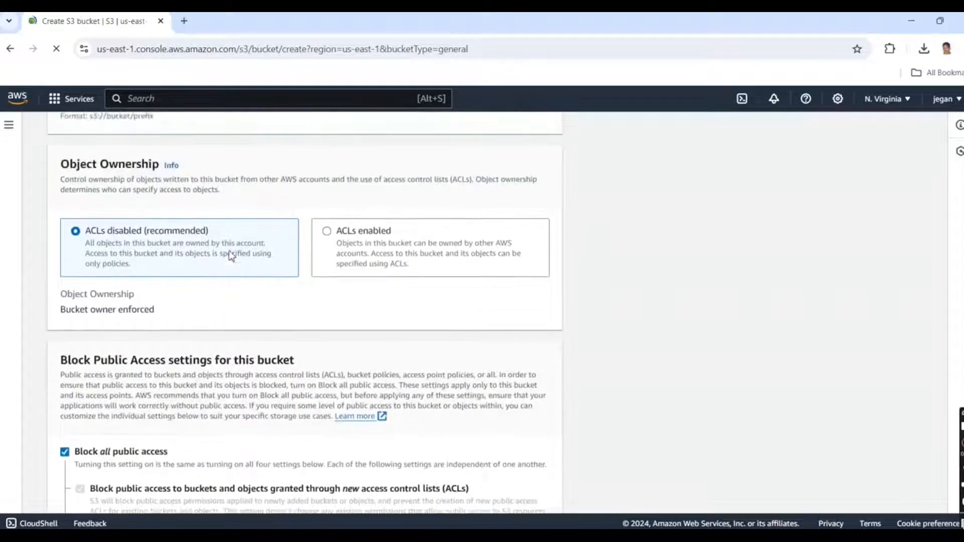
pyautogui.scroll(1, 232, 257)
pyautogui.scroll(-1, 231, 256)
pyautogui.scroll(-4, 231, 256)
pyautogui.scroll(-16, 230, 255)
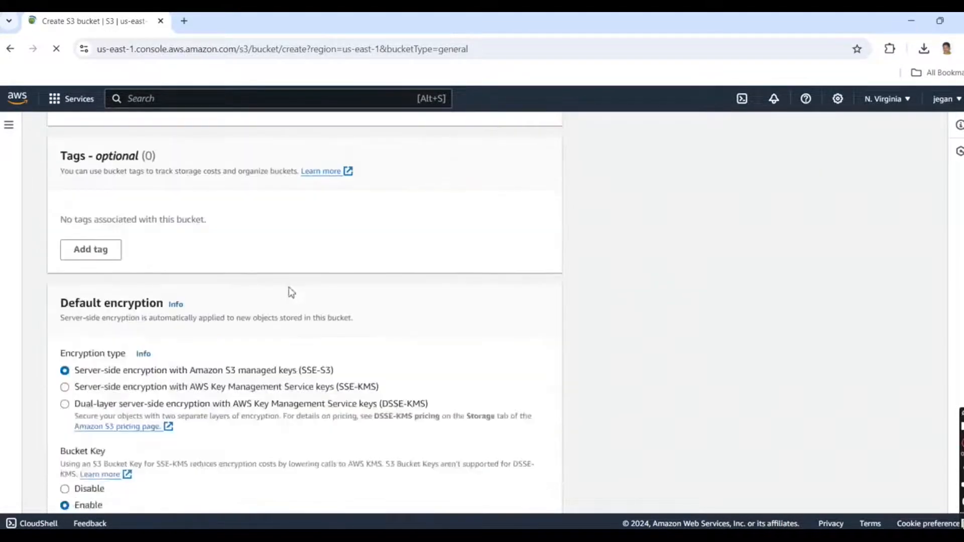
pyautogui.click(545, 496)
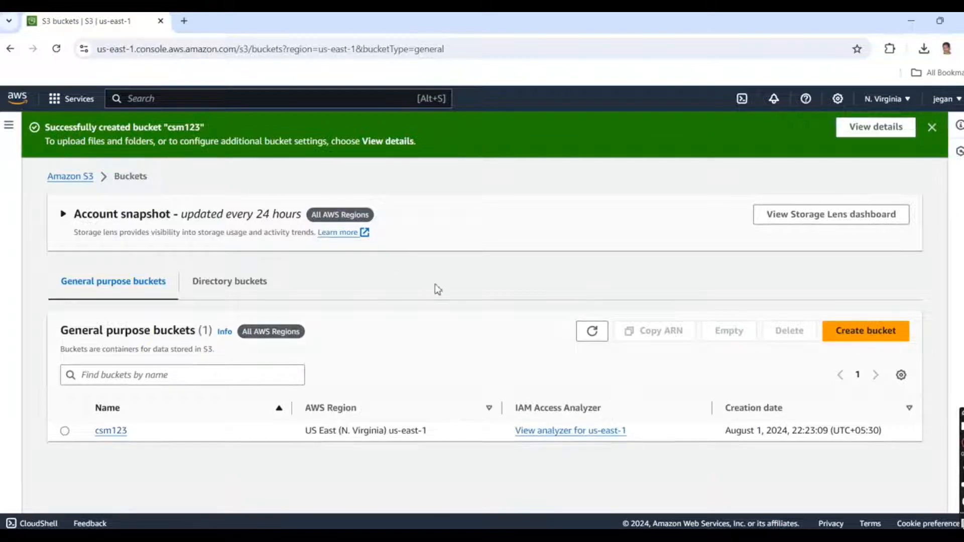
pyautogui.click(114, 432)
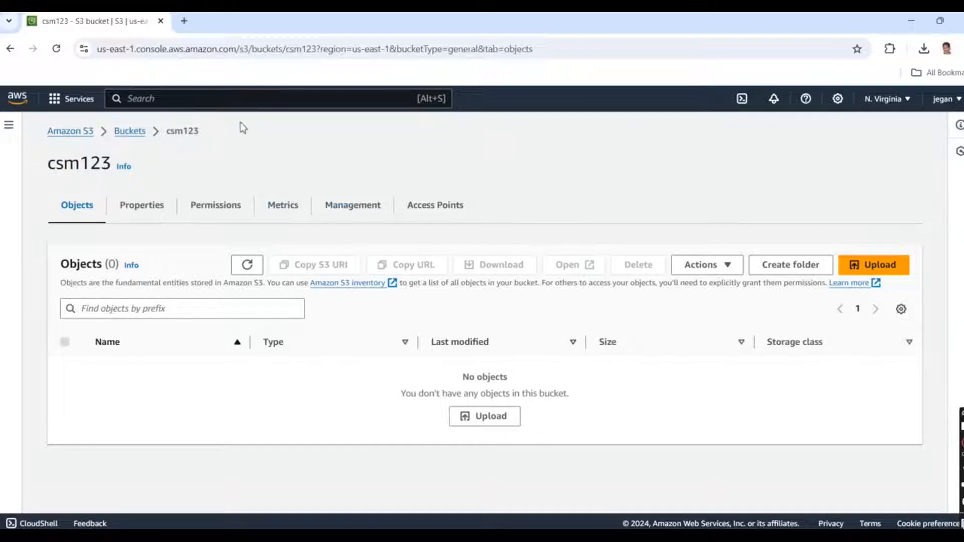
# Search Google for "download sample website file" in a new tab and open the Free CSS website templates page
pyautogui.click(184, 21)
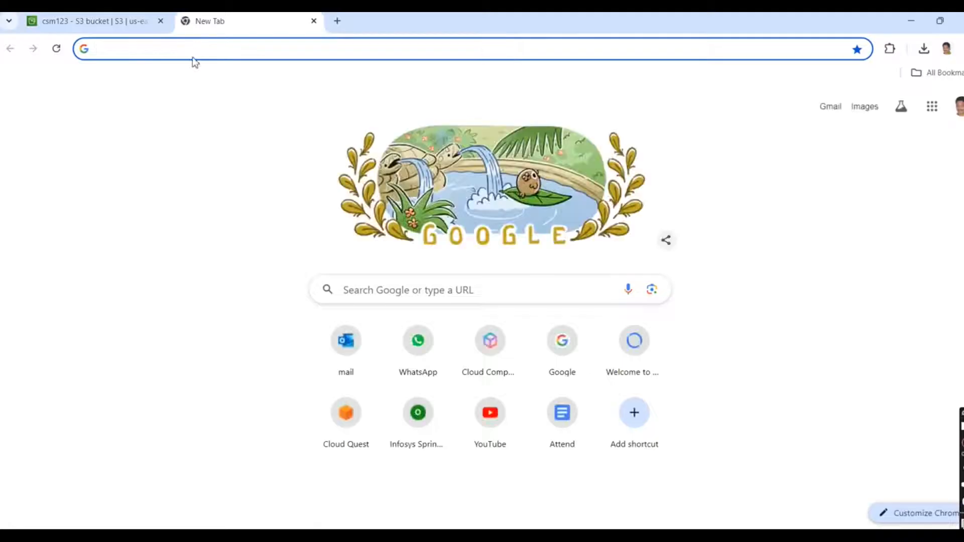
pyautogui.write('goo')
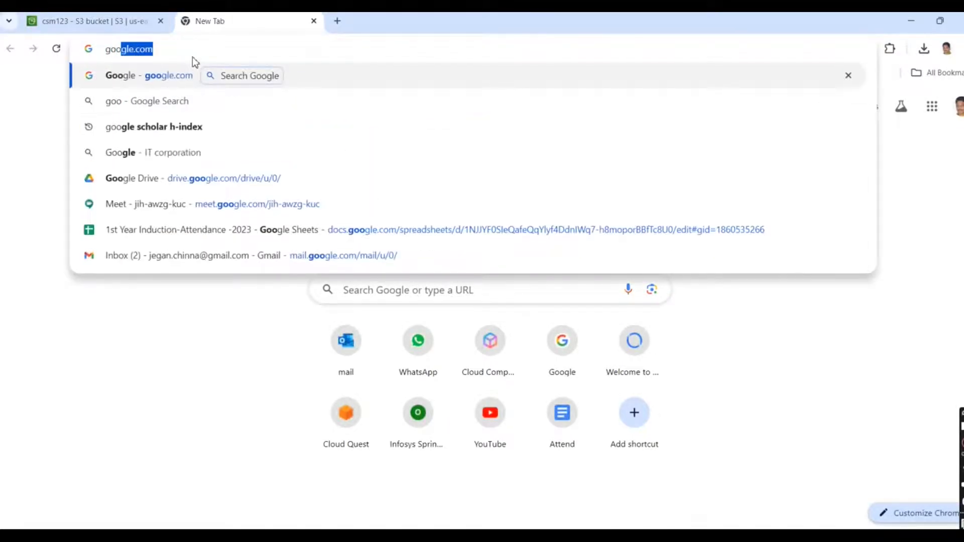
pyautogui.press('Return')
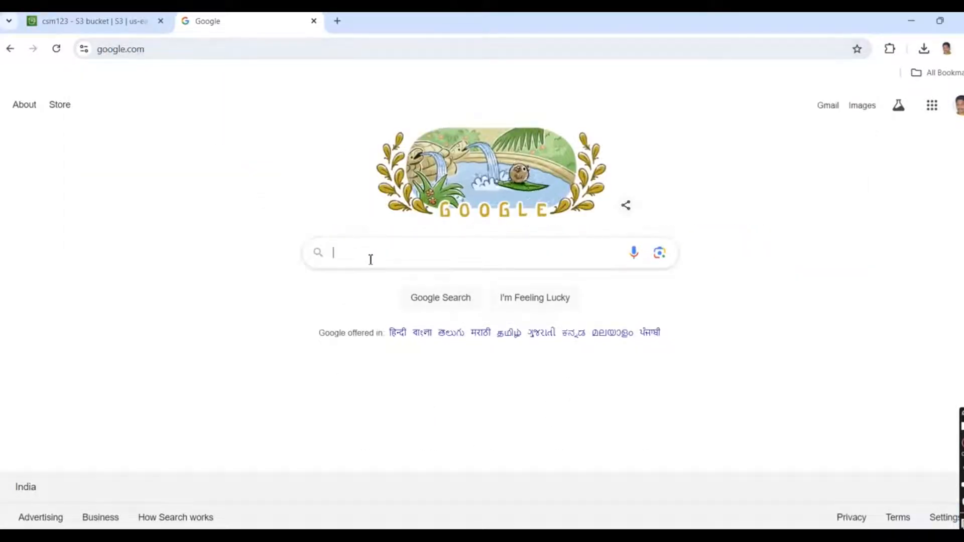
pyautogui.click(370, 259)
pyautogui.click(388, 300)
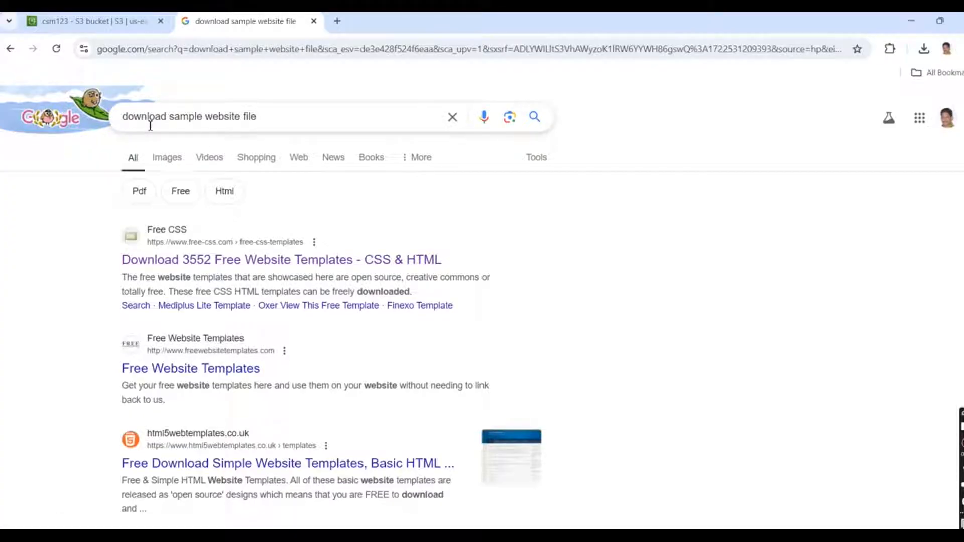
pyautogui.click(262, 261)
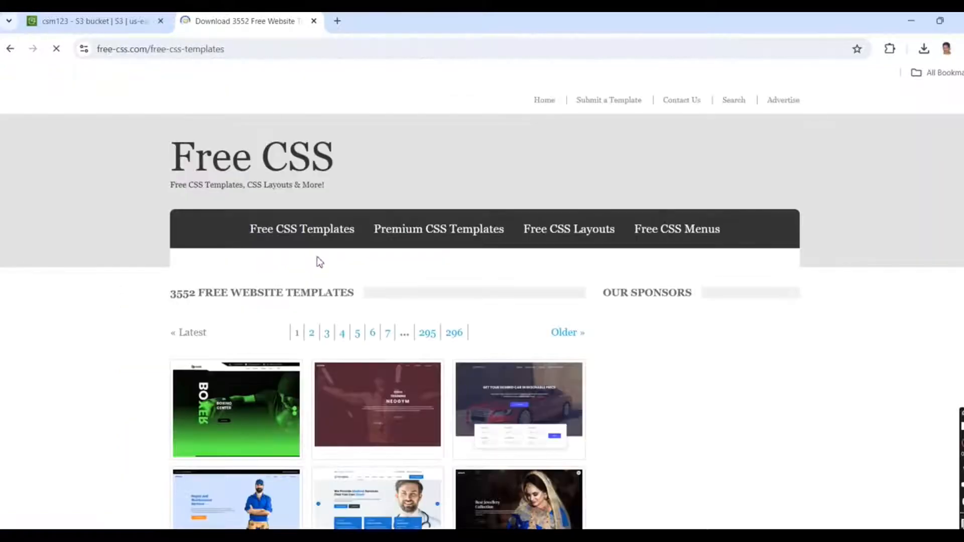
# Browse the free website templates offered on the first page of the Free CSS gallery
pyautogui.scroll(-4, 301, 261)
pyautogui.scroll(-6, 501, 313)
pyautogui.scroll(3, 269, 329)
pyautogui.scroll(2, 272, 331)
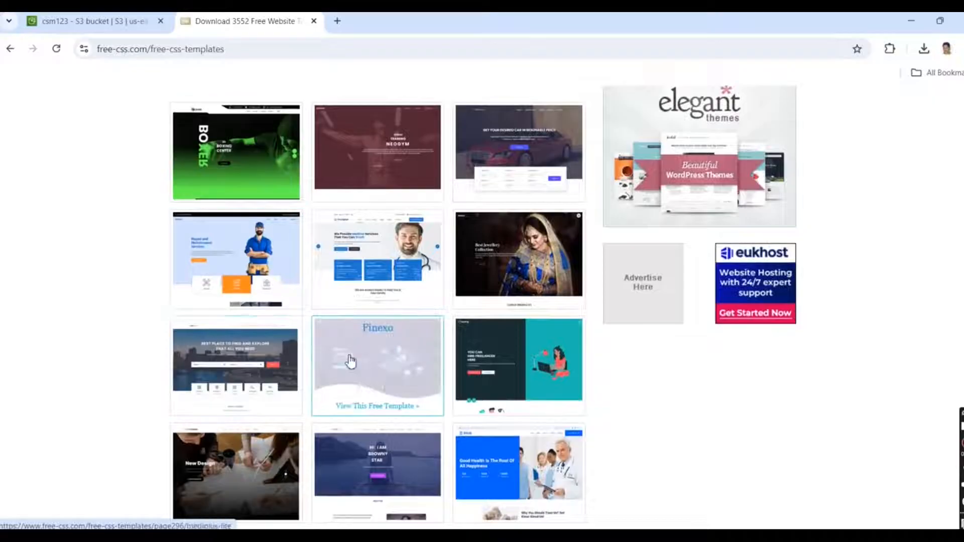
pyautogui.scroll(6, 678, 346)
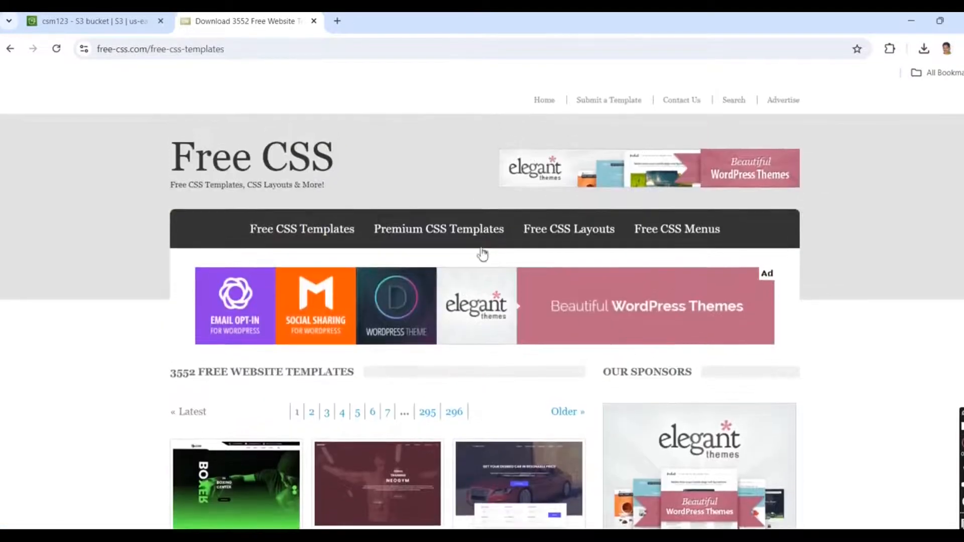
pyautogui.scroll(-8, 435, 394)
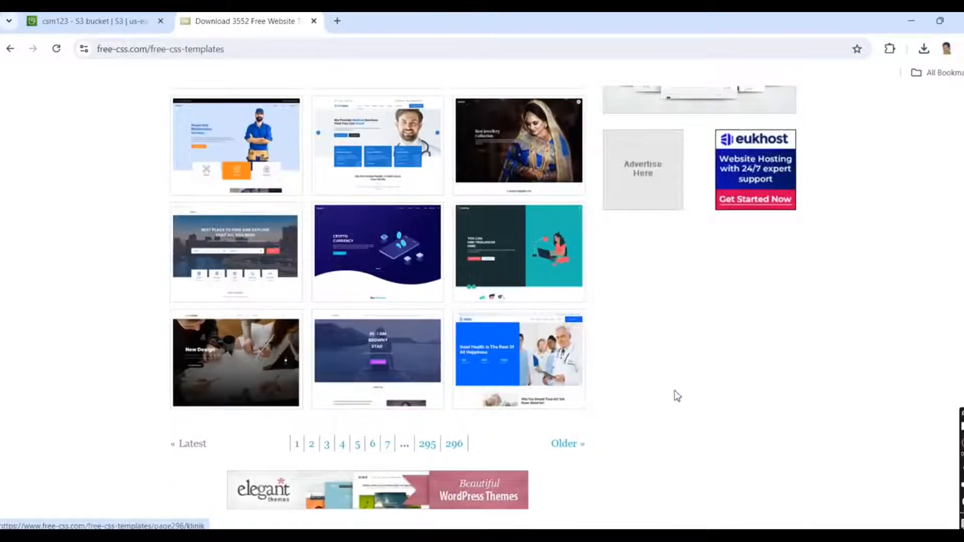
pyautogui.scroll(8, 409, 379)
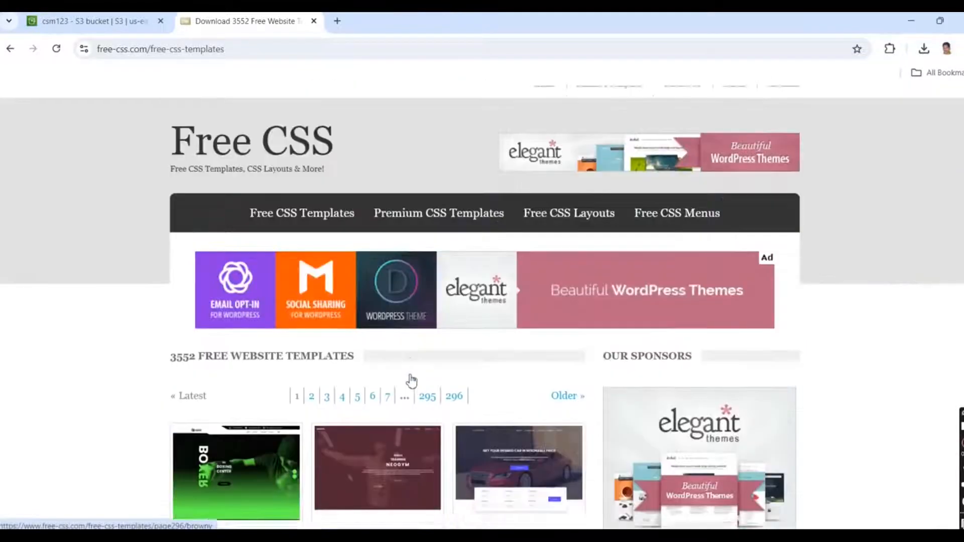
# Return to the csm123 bucket and upload the 2127_little_fashion folder from CSM > Labmanual to it
pyautogui.click(102, 22)
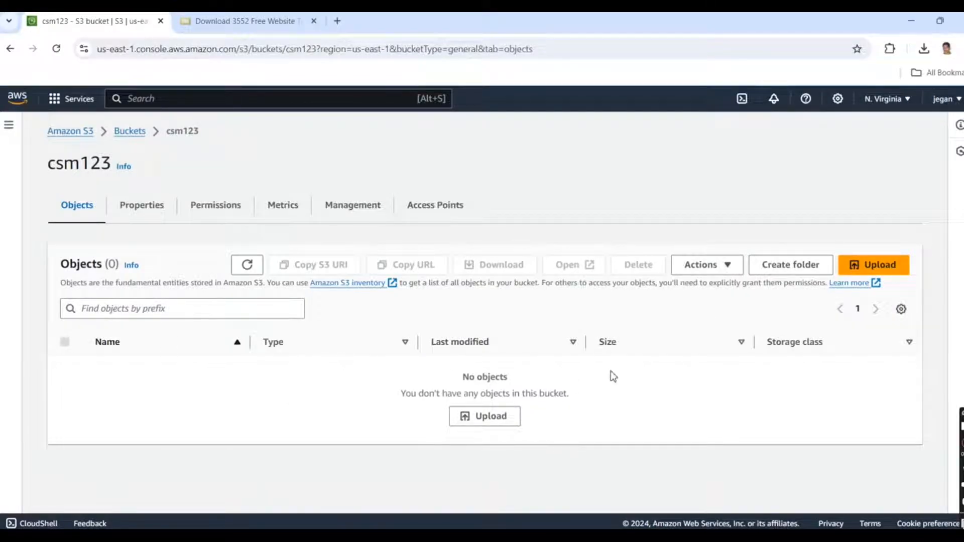
pyautogui.click(501, 418)
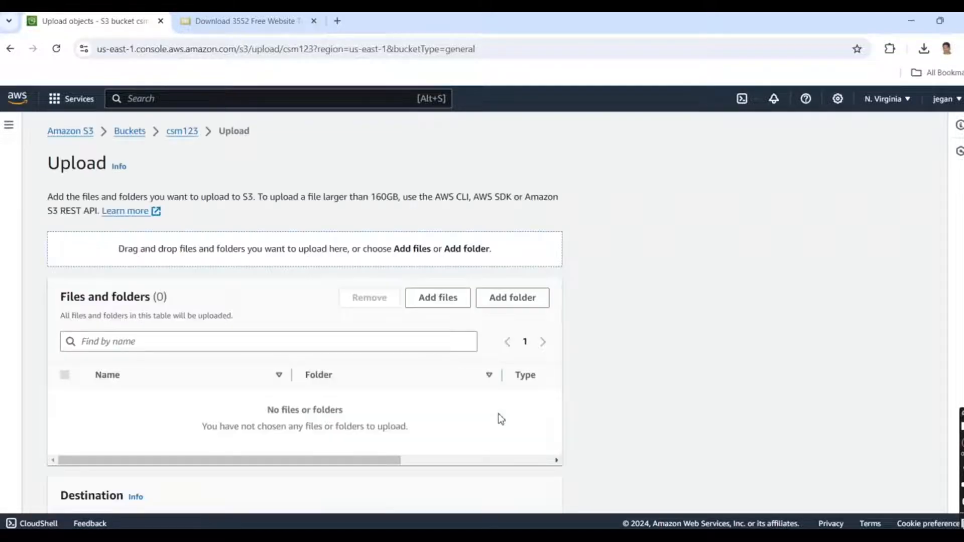
pyautogui.click(513, 299)
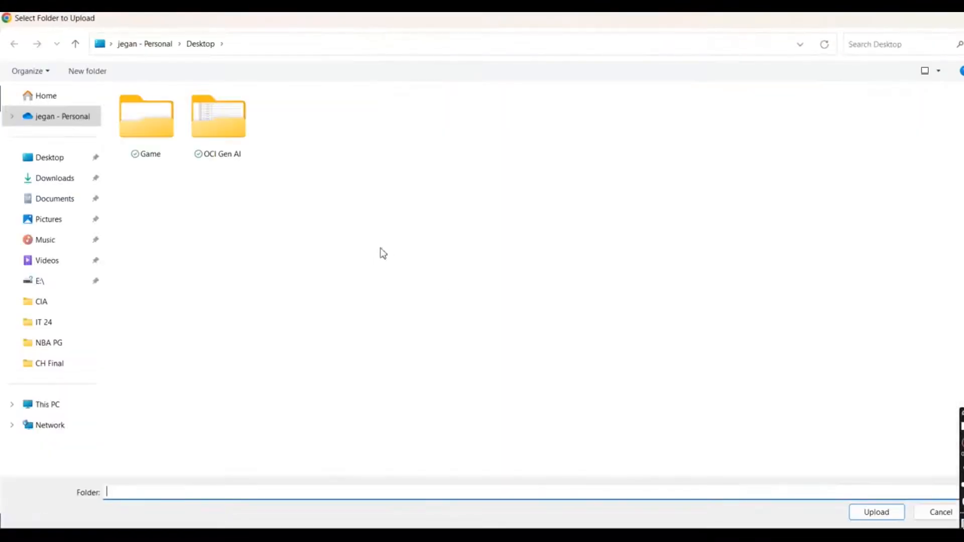
pyautogui.click(46, 306)
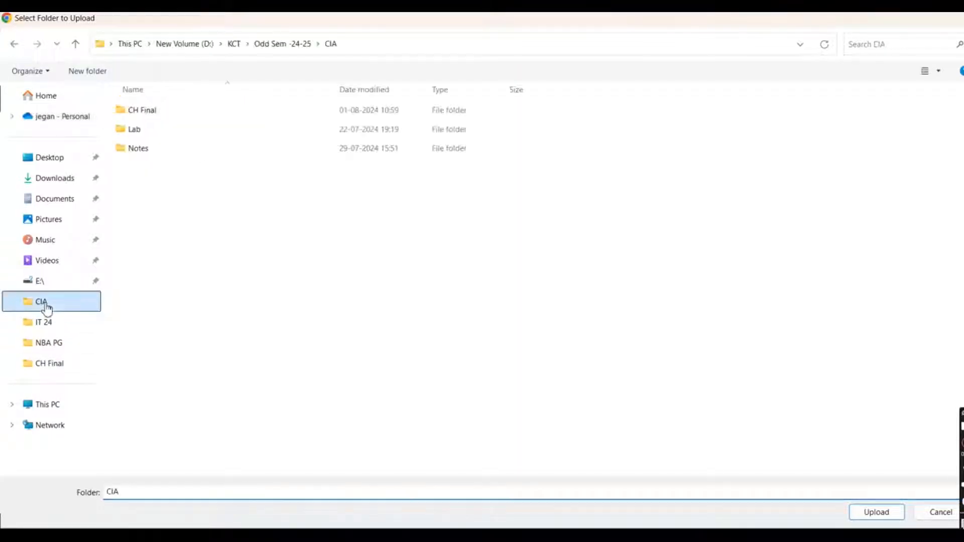
pyautogui.click(255, 45)
pyautogui.doubleClick(142, 149)
pyautogui.doubleClick(144, 131)
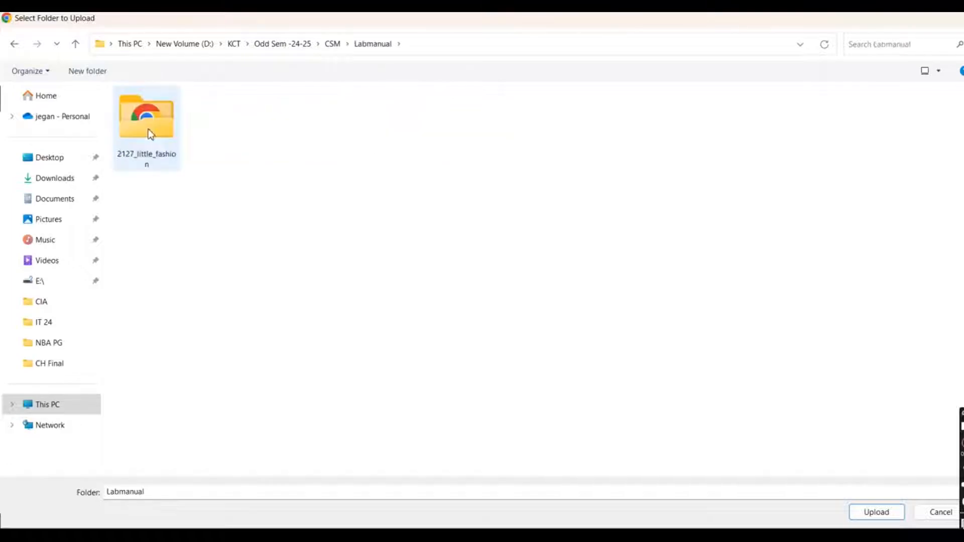
pyautogui.click(150, 133)
pyautogui.click(877, 512)
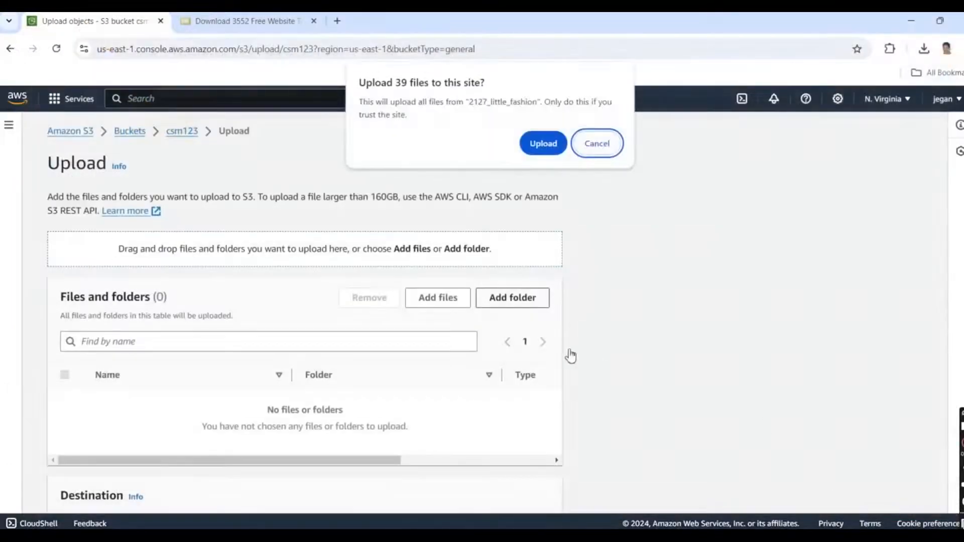
pyautogui.click(542, 143)
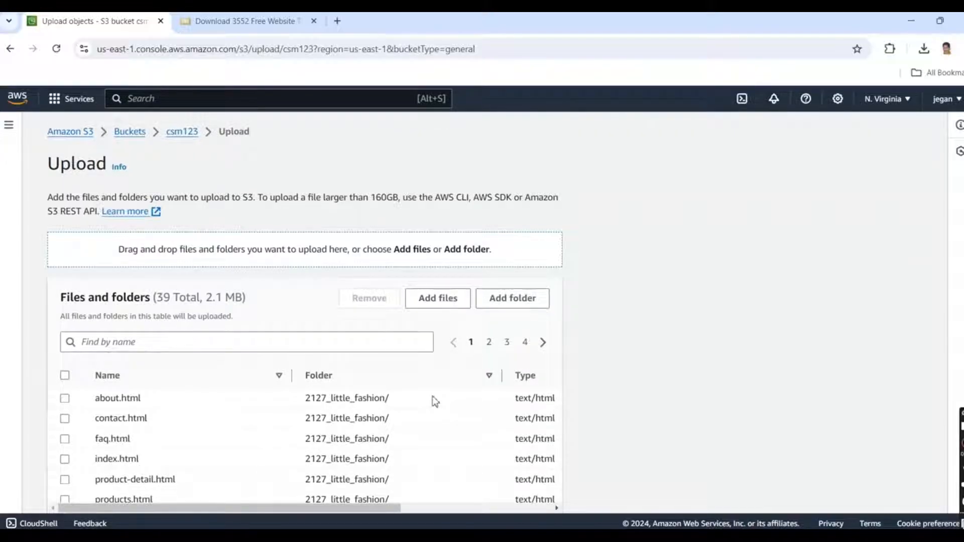
pyautogui.scroll(-5, 504, 422)
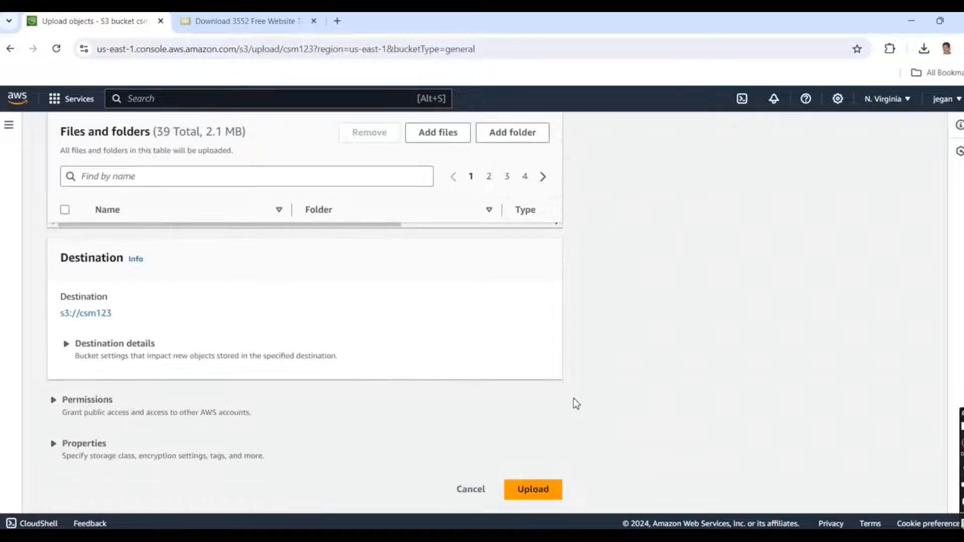
pyautogui.click(539, 494)
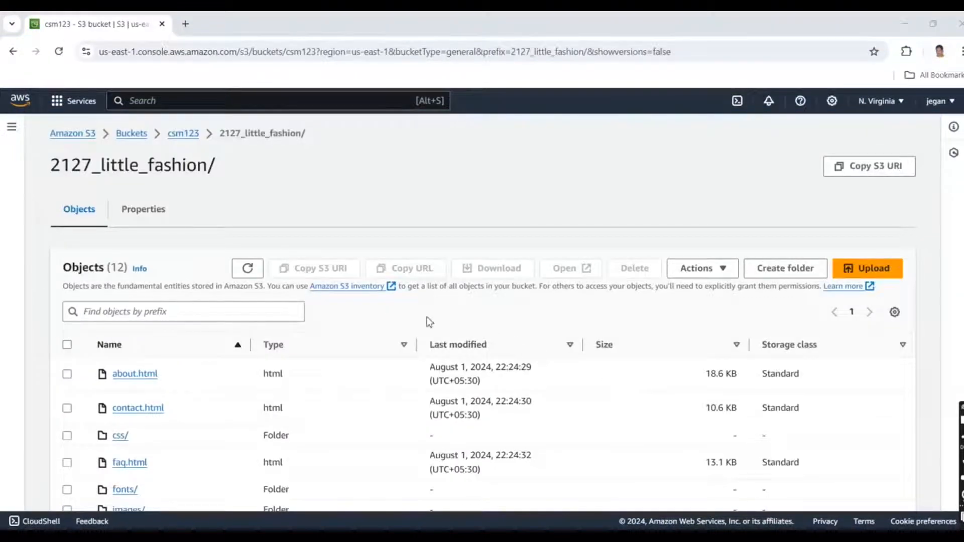
# Review the uploaded objects in 2127_little_fashion, and reopen the folder from the bucket list through csm123
pyautogui.scroll(-3, 372, 312)
pyautogui.scroll(-2, 370, 308)
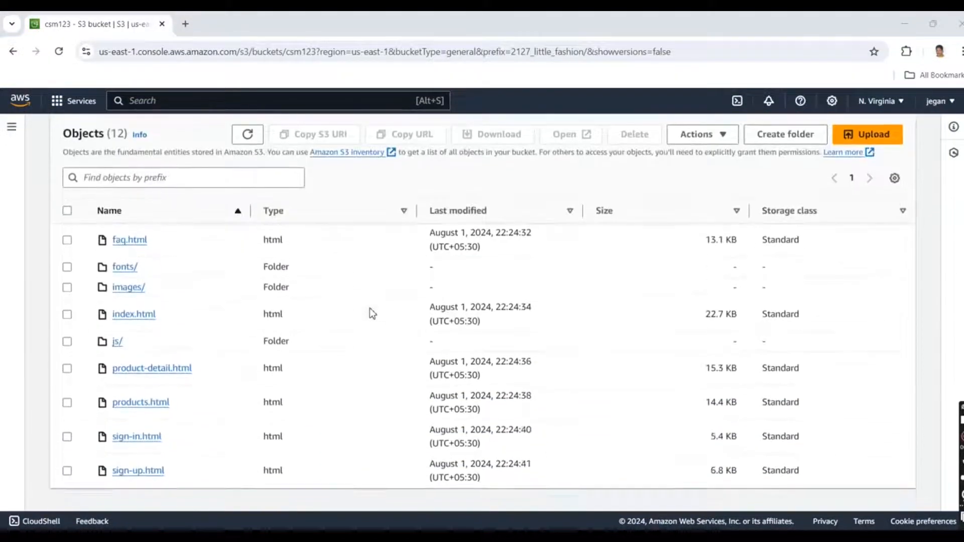
pyautogui.scroll(5, 369, 308)
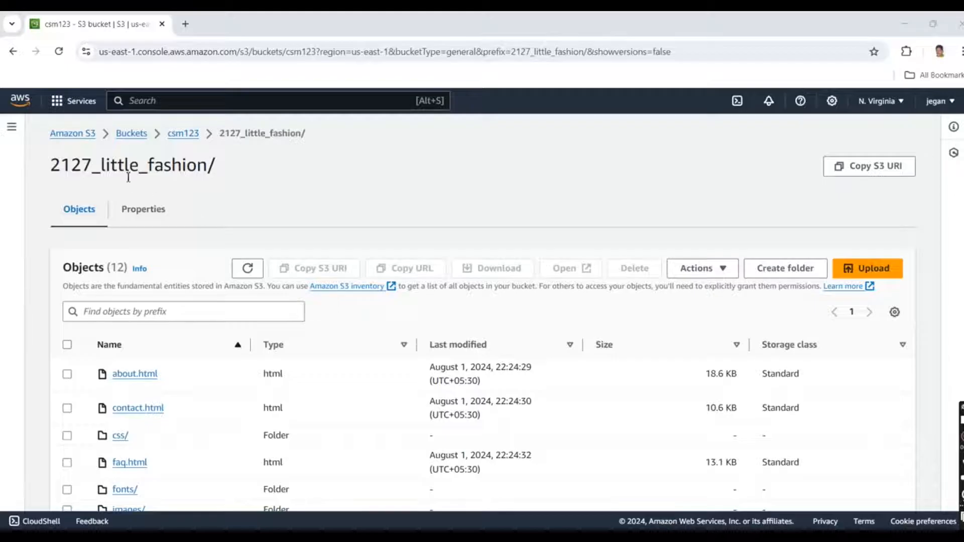
pyautogui.click(132, 136)
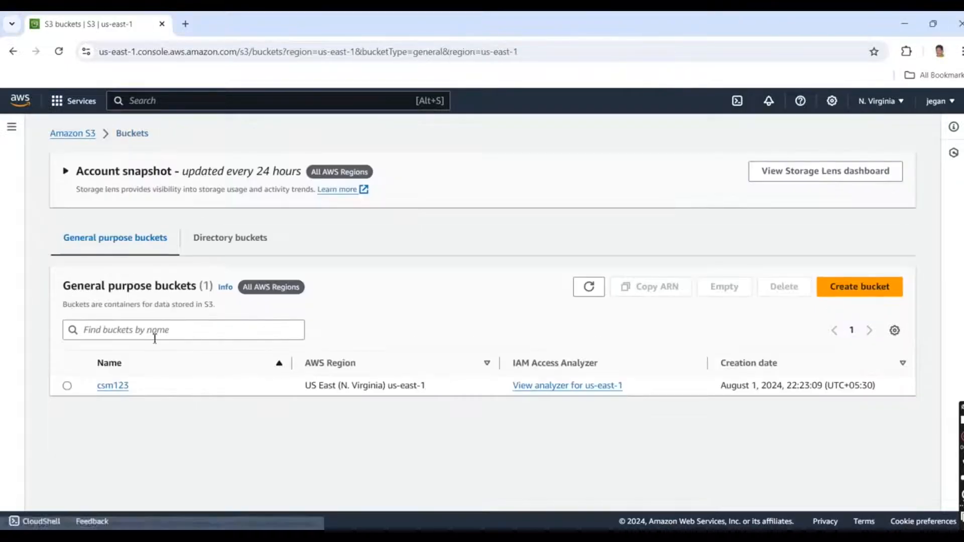
pyautogui.click(118, 390)
pyautogui.click(176, 367)
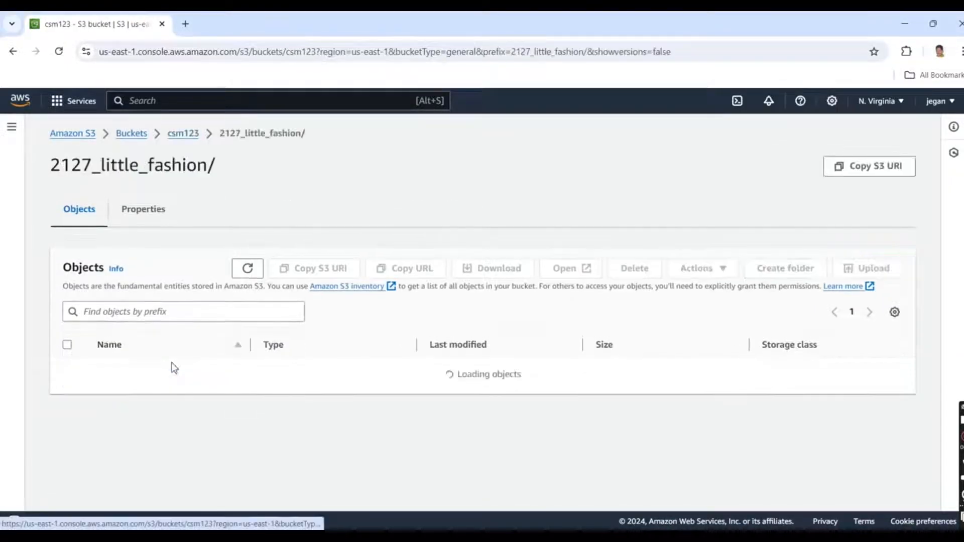
pyautogui.scroll(-2, 197, 361)
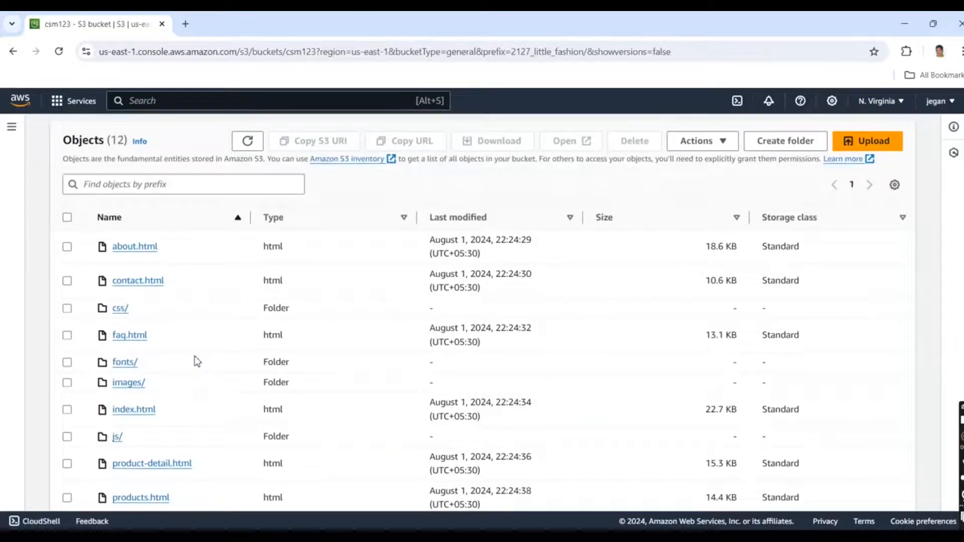
# Open the details of index.html and locate its object URL in the object overview
pyautogui.click(146, 410)
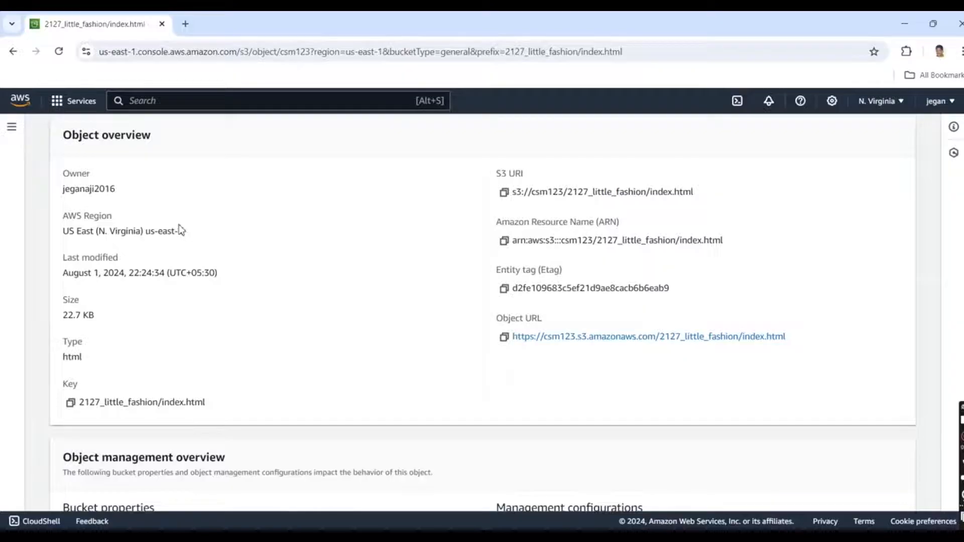
pyautogui.scroll(1, 181, 230)
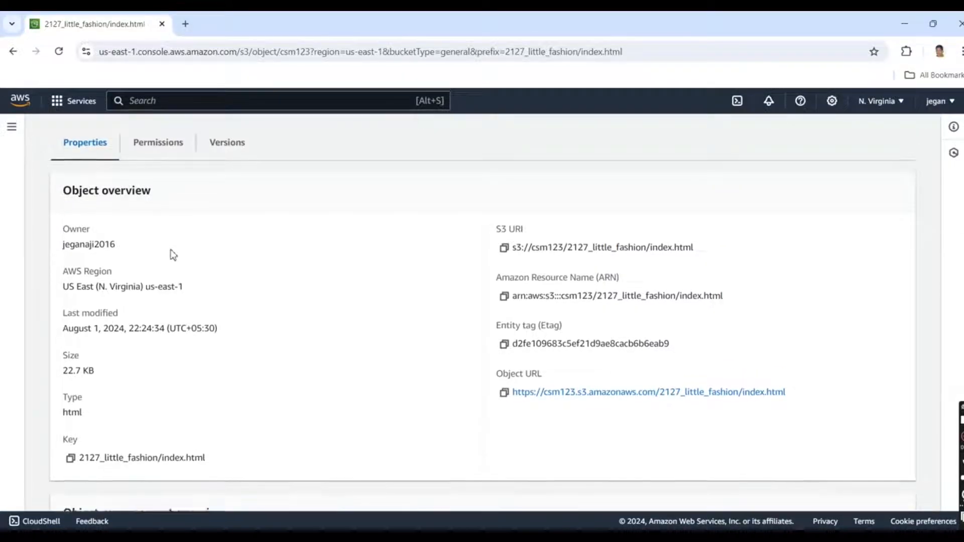
pyautogui.scroll(-2, 173, 271)
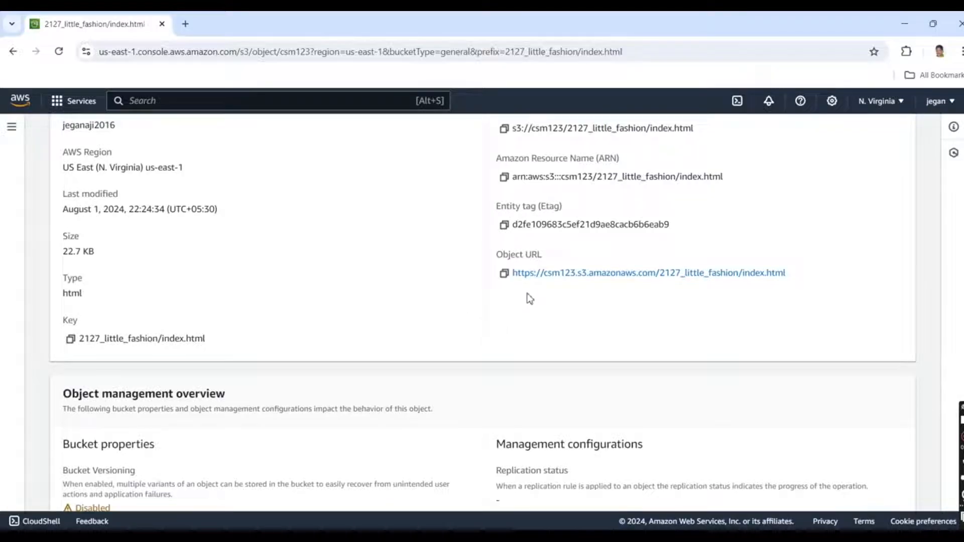
# Copy the object URL of index.html and load it in a new browser tab
pyautogui.click(504, 275)
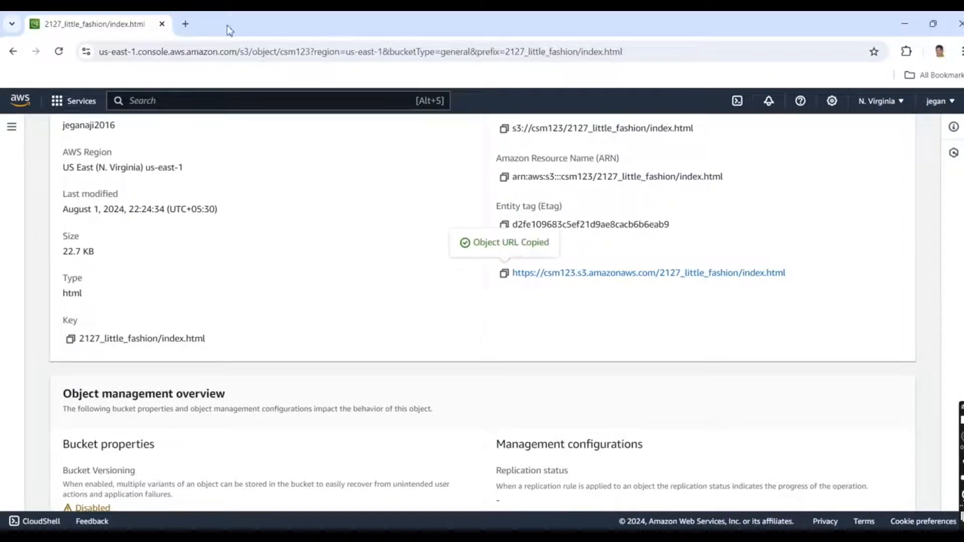
pyautogui.click(186, 23)
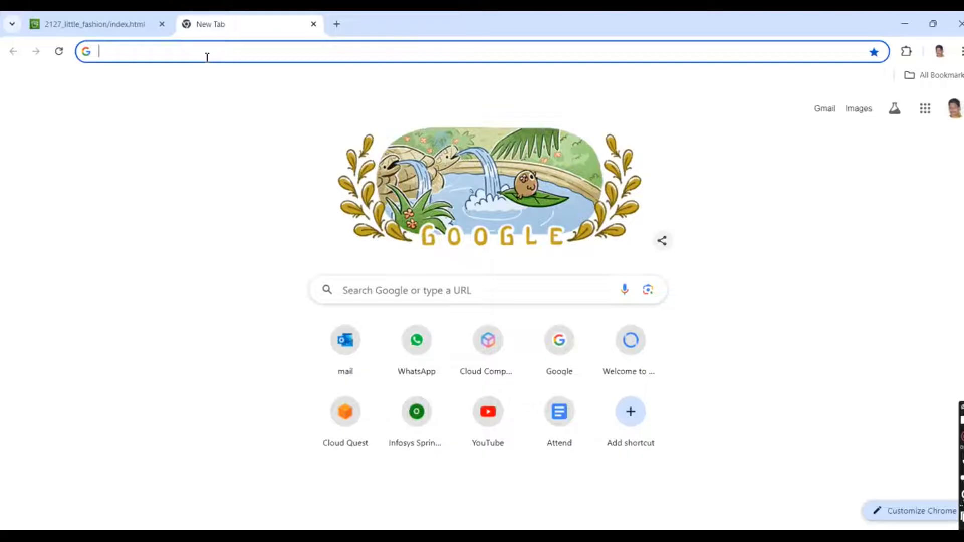
pyautogui.hotkey('ctrl', 'v')
pyautogui.press('Return')
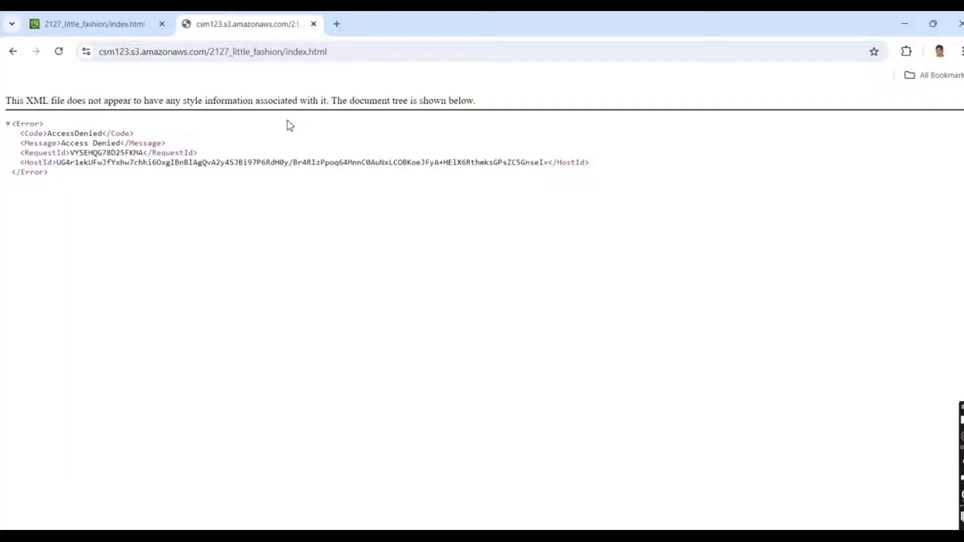
# Return to the S3 console and open the permissions of the csm123 bucket
pyautogui.click(115, 22)
pyautogui.scroll(5, 276, 266)
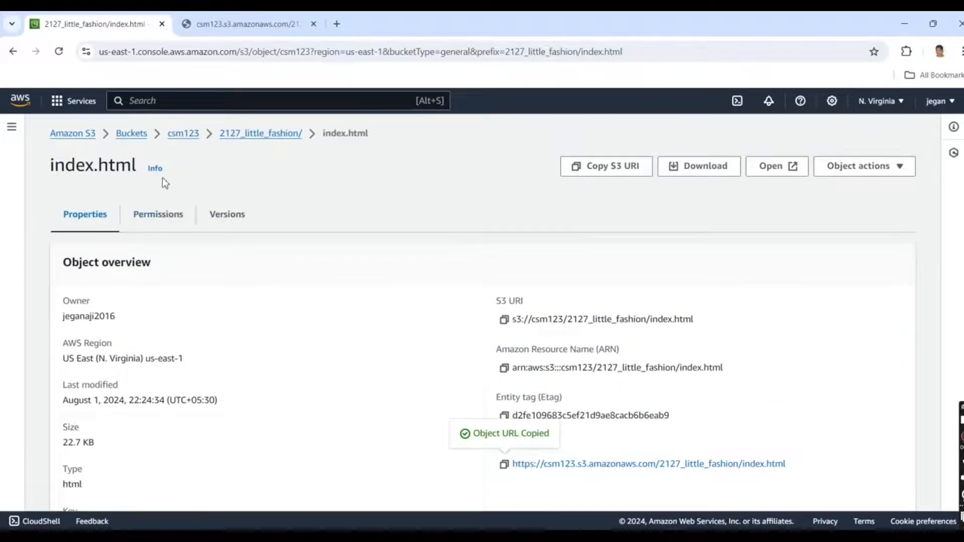
pyautogui.click(137, 134)
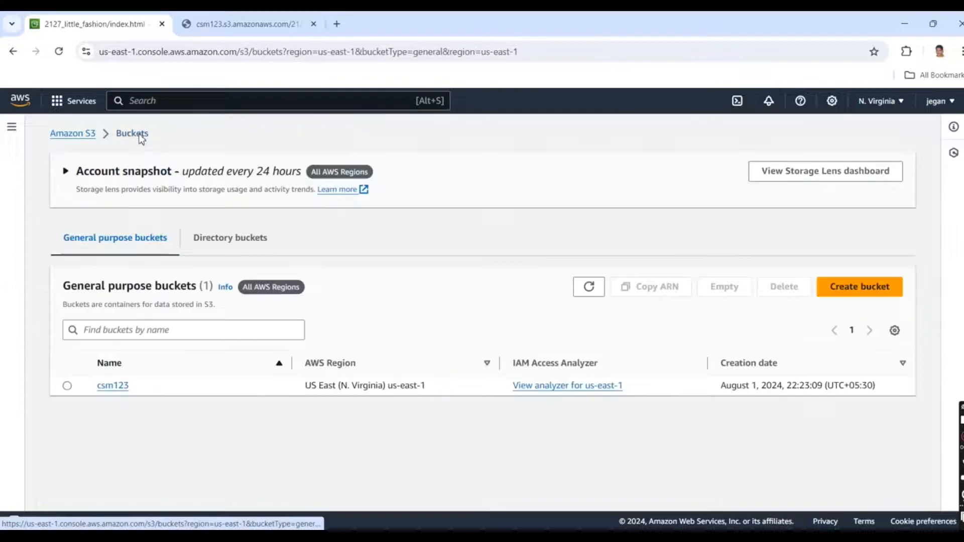
pyautogui.click(123, 387)
pyautogui.click(238, 212)
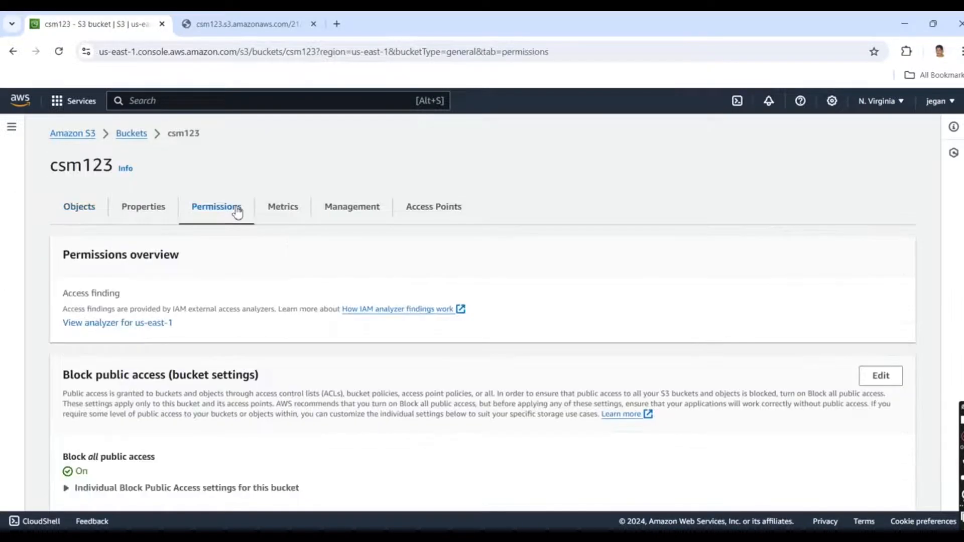
# Turn off Block all public access for the bucket and save the change, entering "confirm" to approve it
pyautogui.scroll(-3, 226, 282)
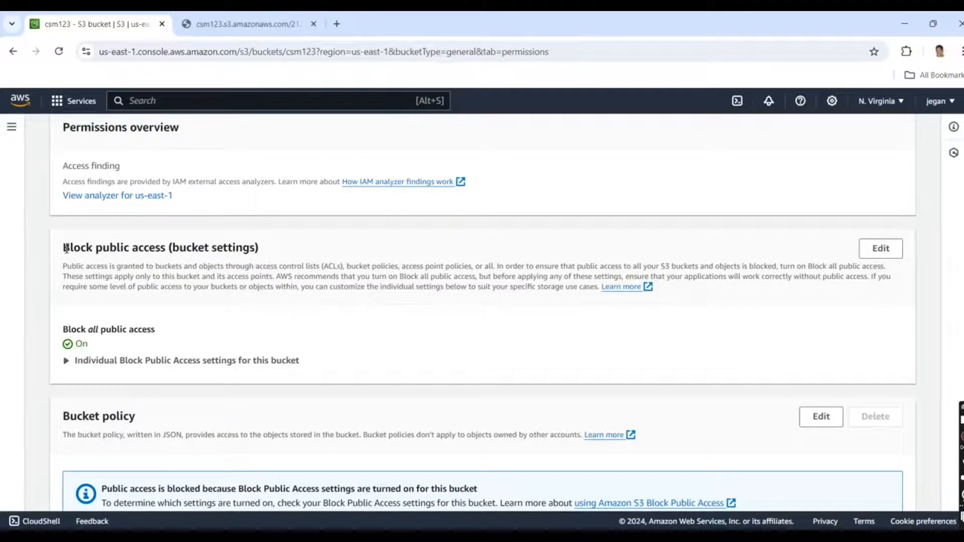
pyautogui.click(884, 253)
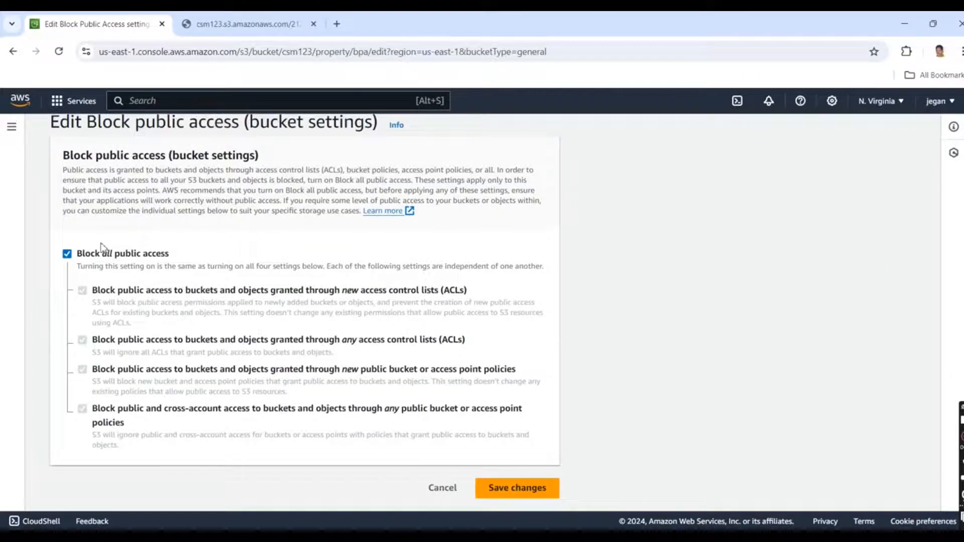
pyautogui.click(67, 254)
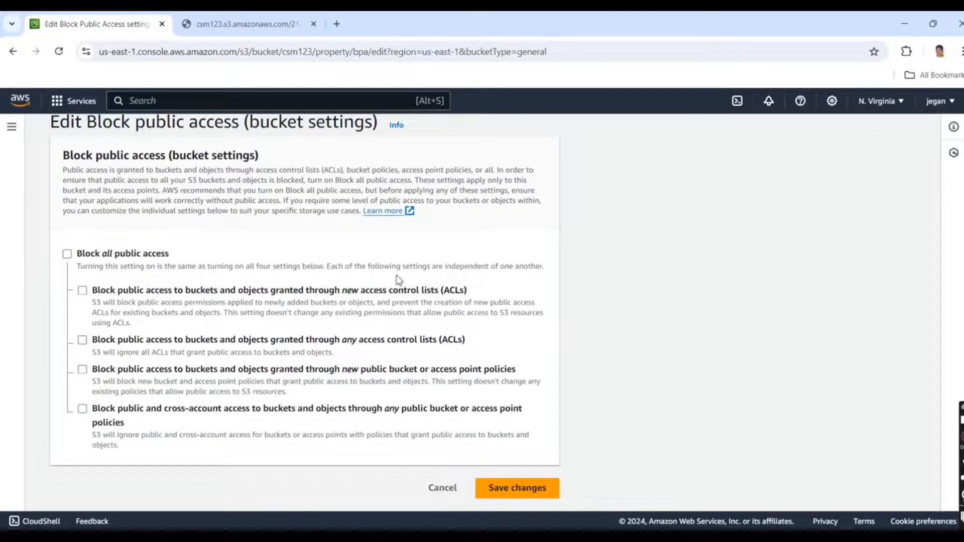
pyautogui.click(516, 491)
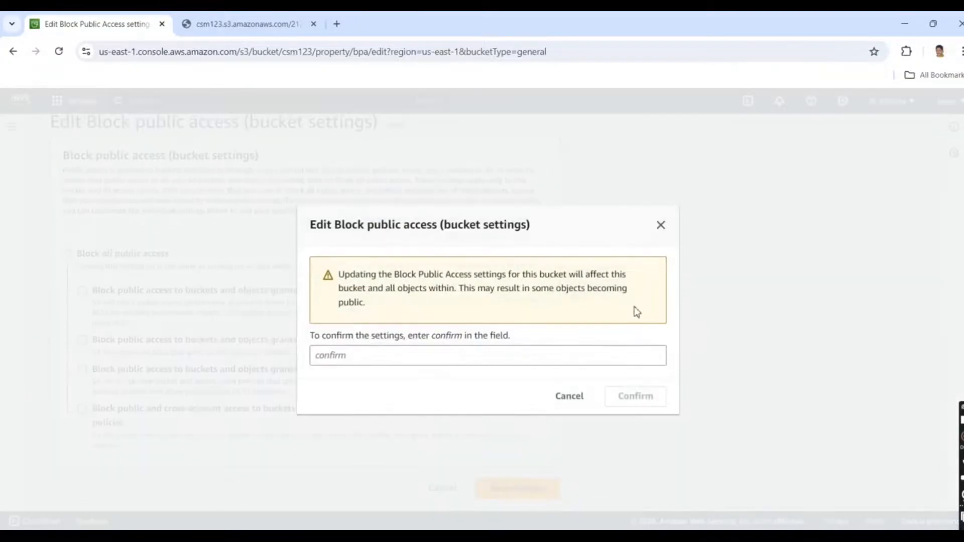
pyautogui.click(370, 360)
pyautogui.write('c')
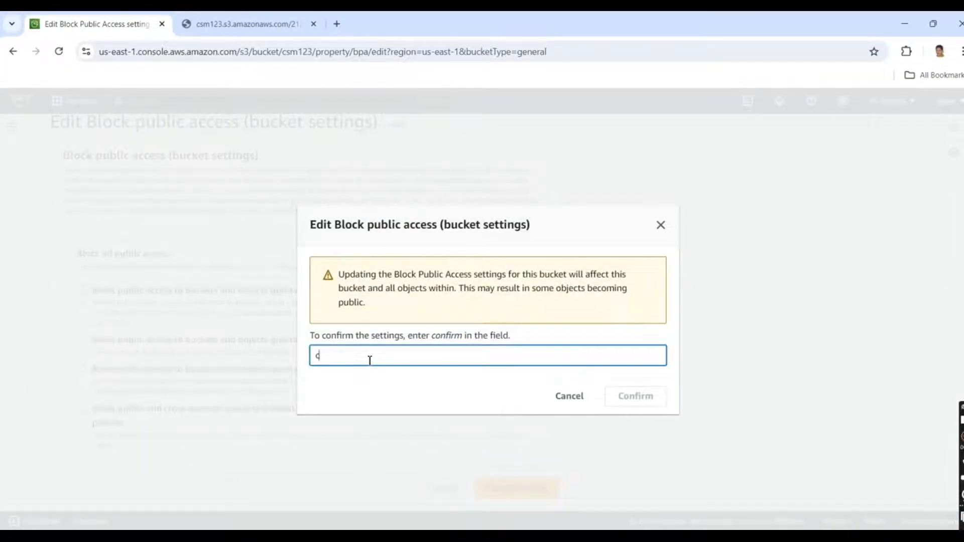
pyautogui.write('onfirm')
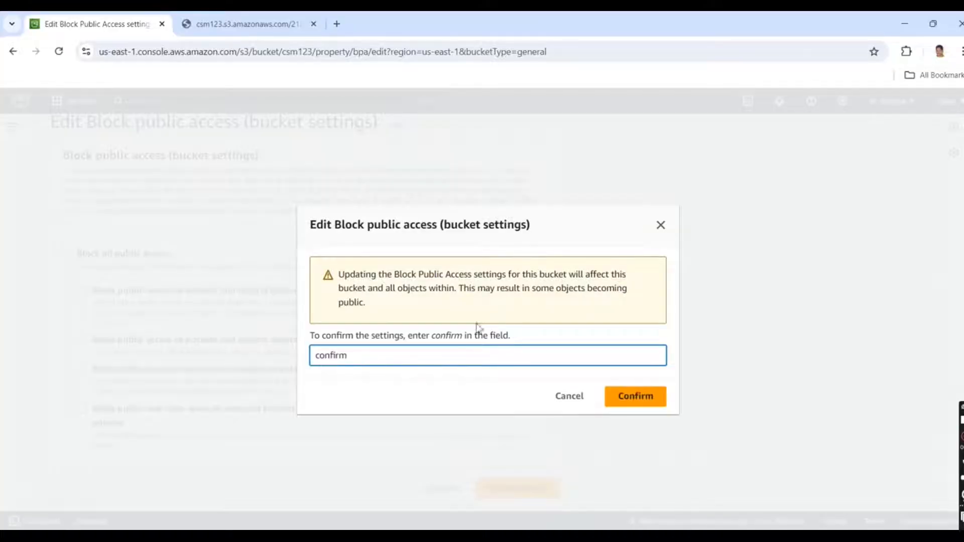
pyautogui.click(650, 399)
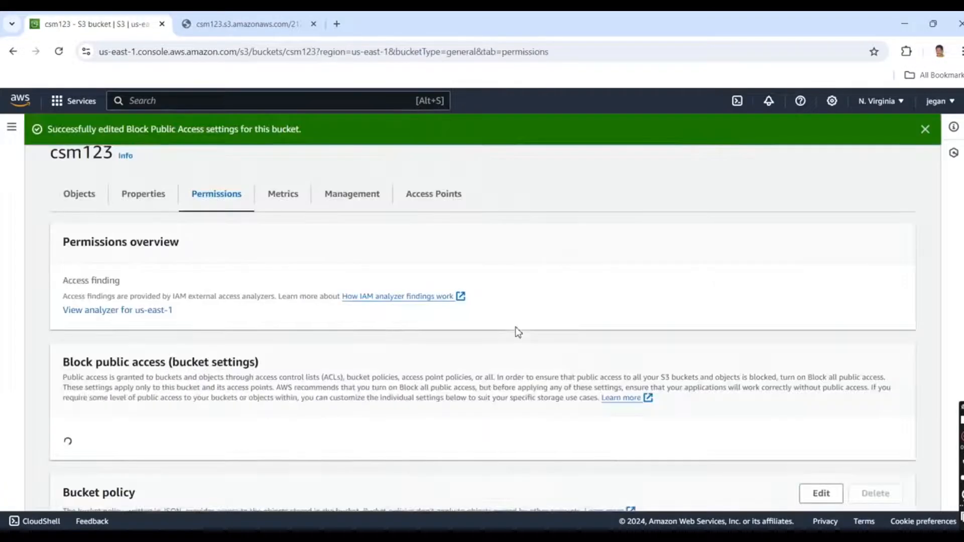
# Start editing the bucket policy of csm123 and open the AWS Policy Generator
pyautogui.scroll(-2, 518, 333)
pyautogui.scroll(-3, 522, 331)
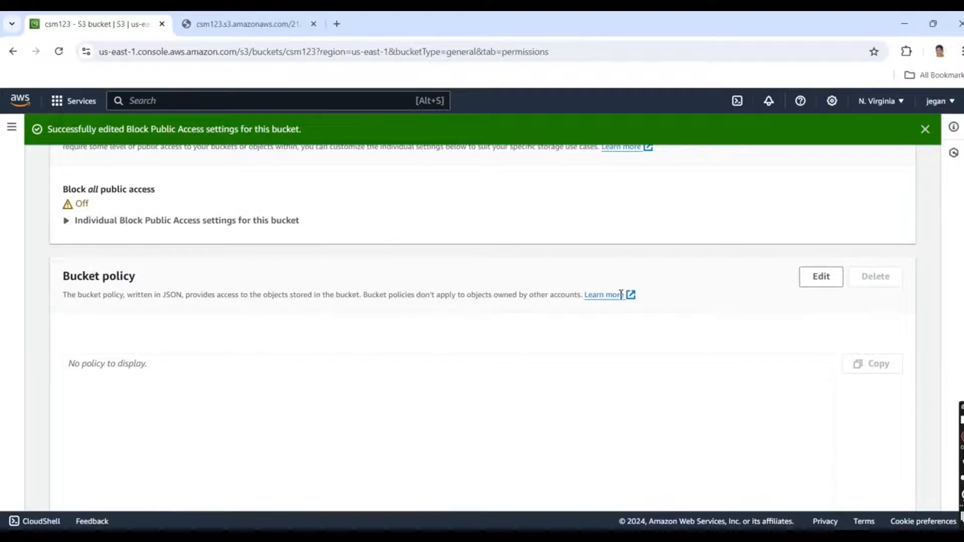
pyautogui.click(819, 283)
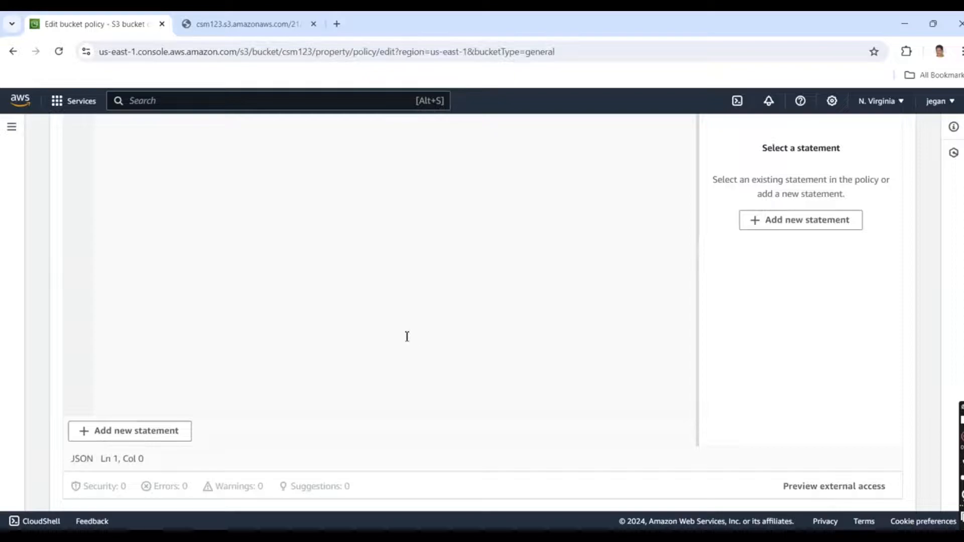
pyautogui.scroll(5, 418, 344)
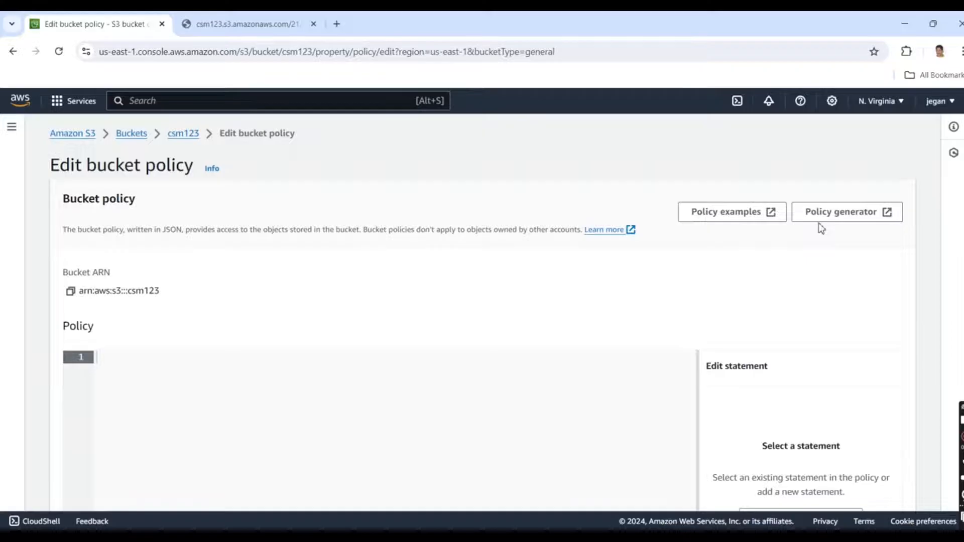
pyautogui.click(865, 213)
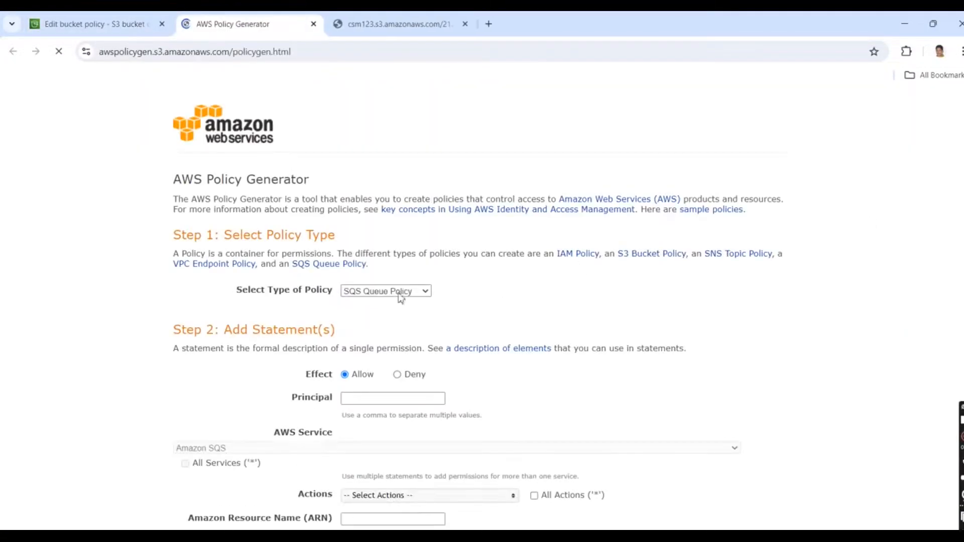
# Set the policy type to S3 Bucket Policy and enter * as the statement's principal
pyautogui.scroll(-1, 324, 307)
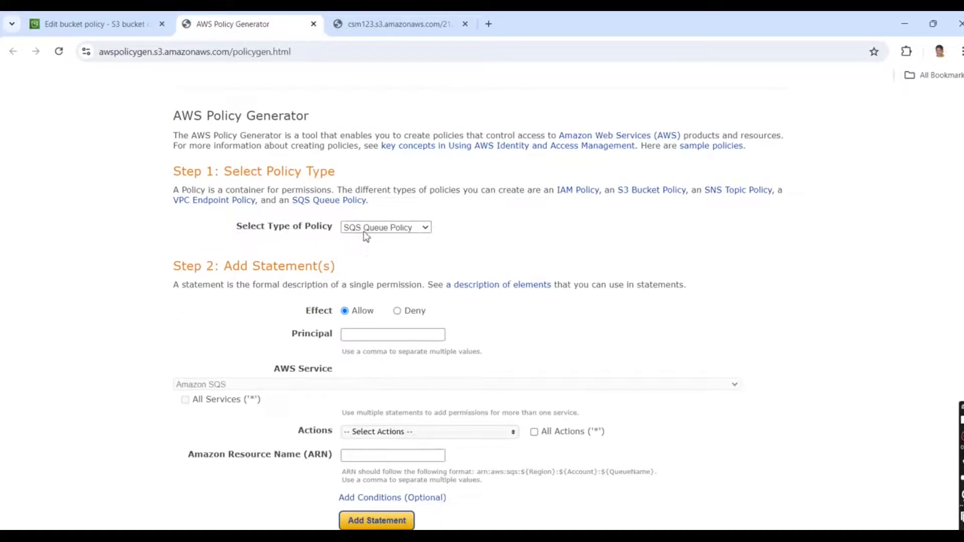
pyautogui.click(383, 230)
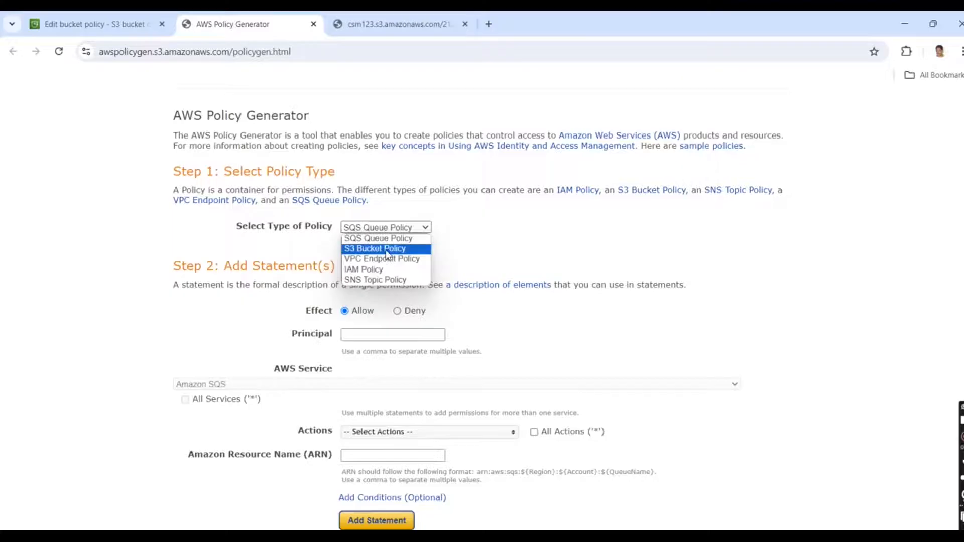
pyautogui.click(387, 254)
pyautogui.scroll(-1, 351, 316)
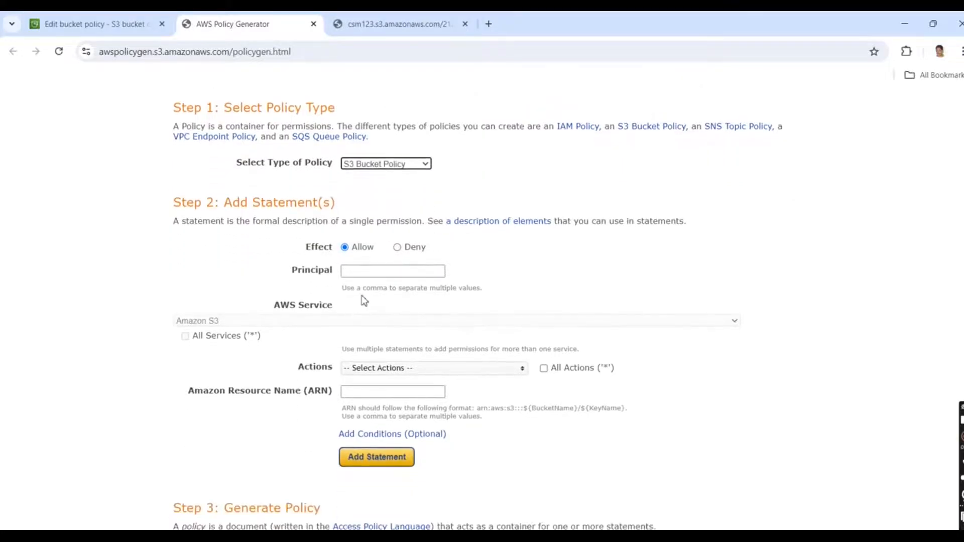
pyautogui.click(361, 270)
pyautogui.write('*')
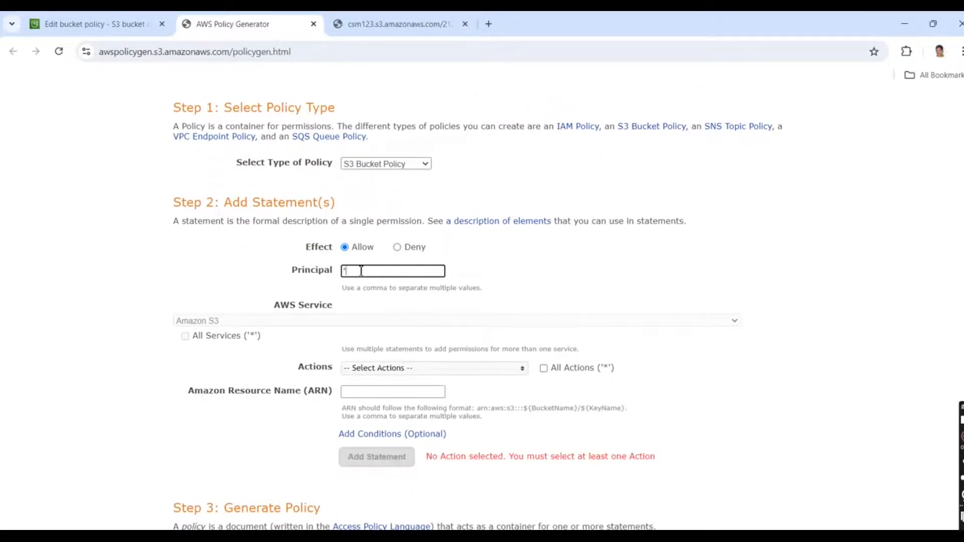
# Select GetObject as the only action of the policy statement
pyautogui.scroll(-1, 405, 287)
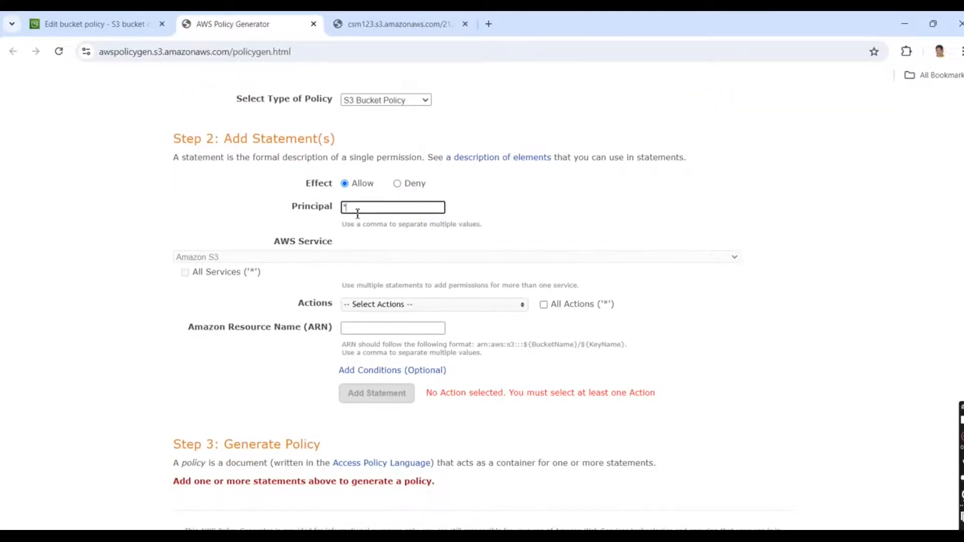
pyautogui.click(396, 304)
pyautogui.scroll(-2, 410, 338)
pyautogui.scroll(-15, 418, 347)
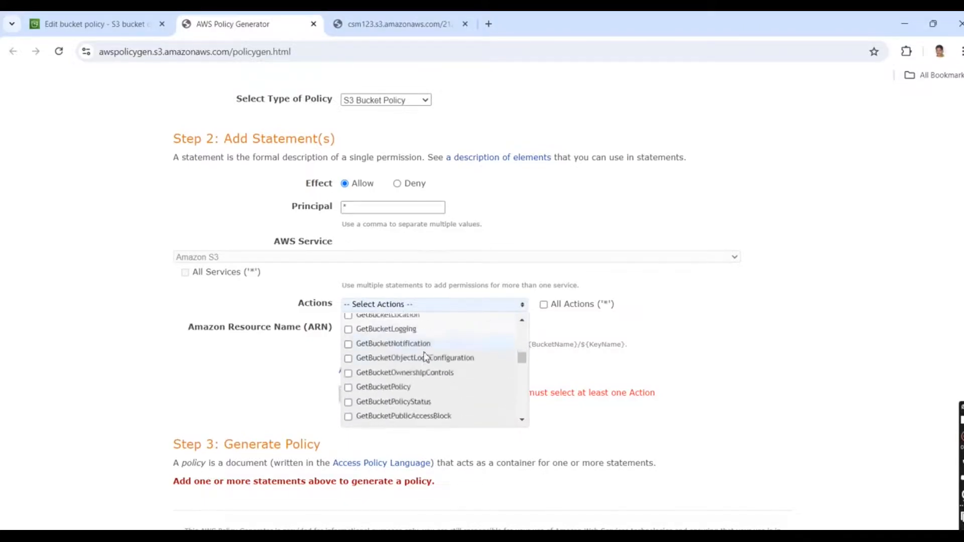
pyautogui.scroll(-3, 424, 355)
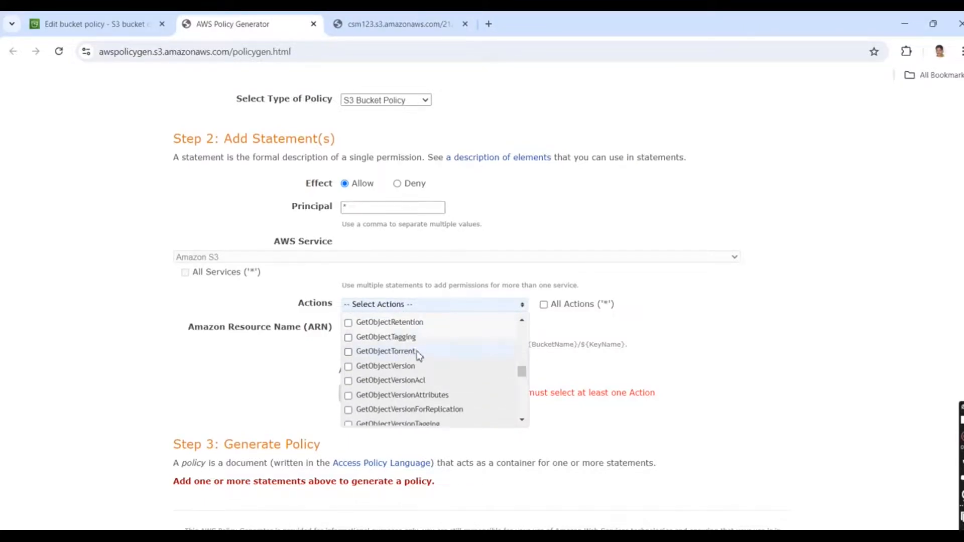
pyautogui.scroll(1, 420, 358)
pyautogui.click(387, 330)
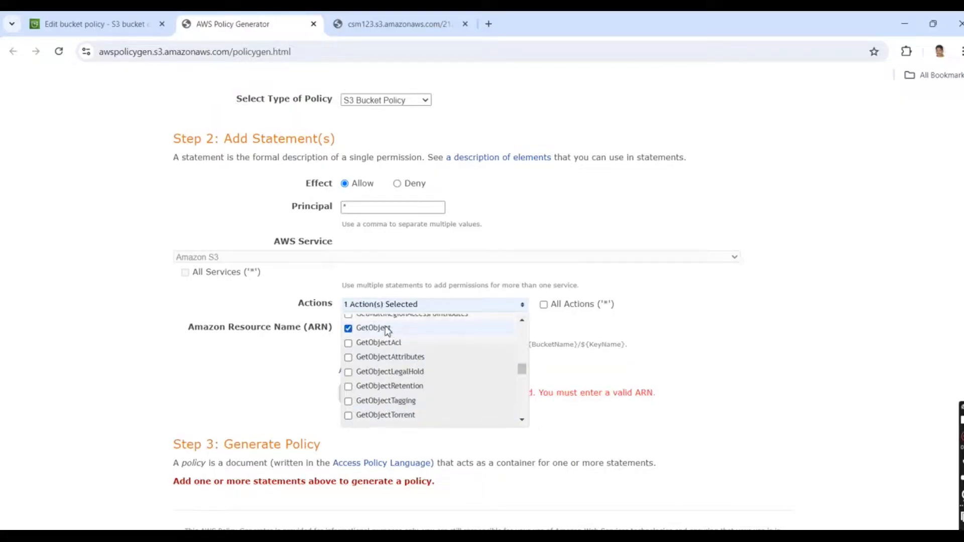
pyautogui.click(682, 344)
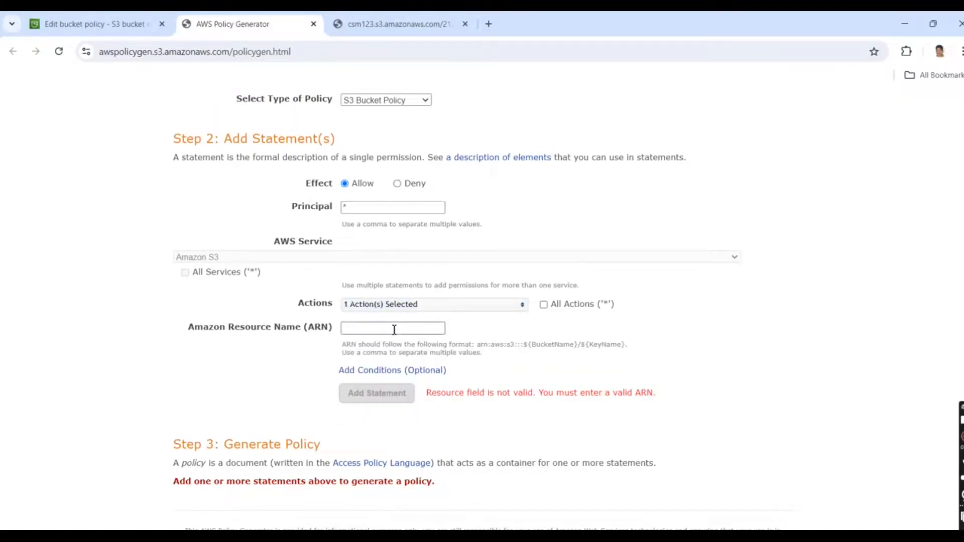
# Copy the bucket ARN from the policy editor, enter arn:aws:s3:::csm123/* as the statement's resource, and add the statement
pyautogui.click(95, 24)
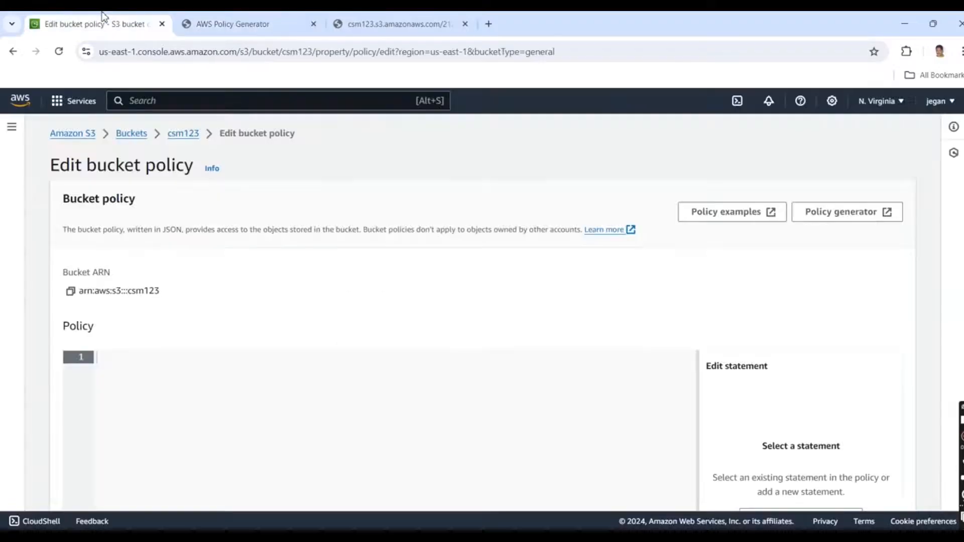
pyautogui.click(71, 292)
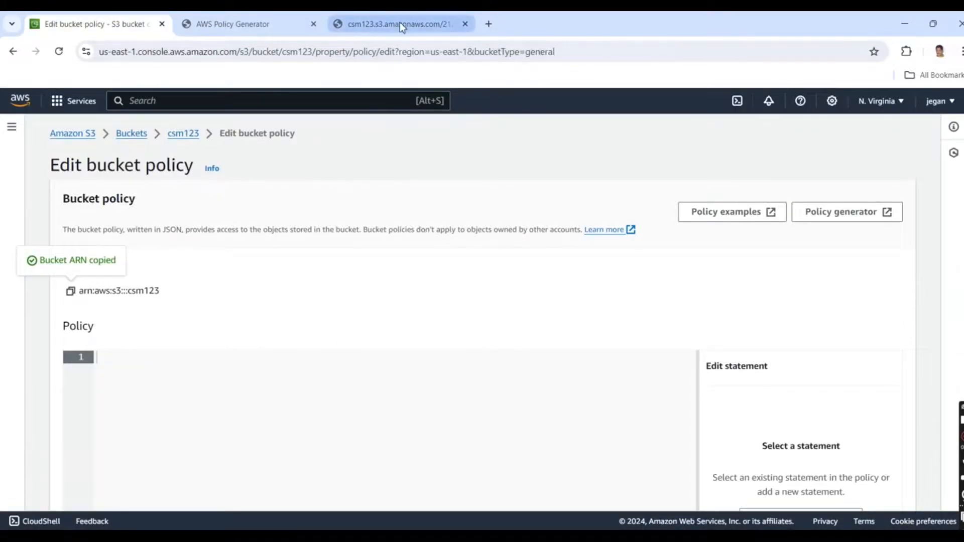
pyautogui.click(246, 20)
pyautogui.click(368, 331)
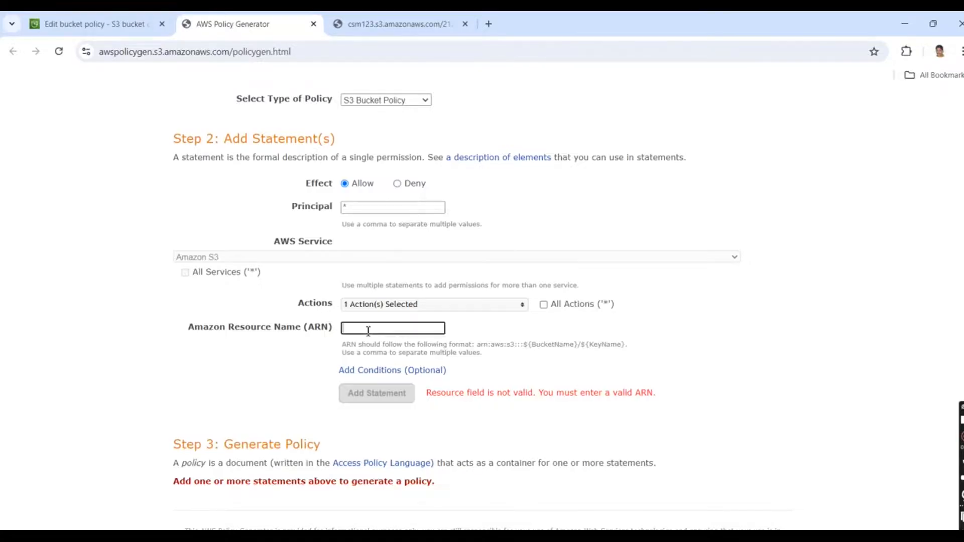
pyautogui.hotkey('ctrl', 'v')
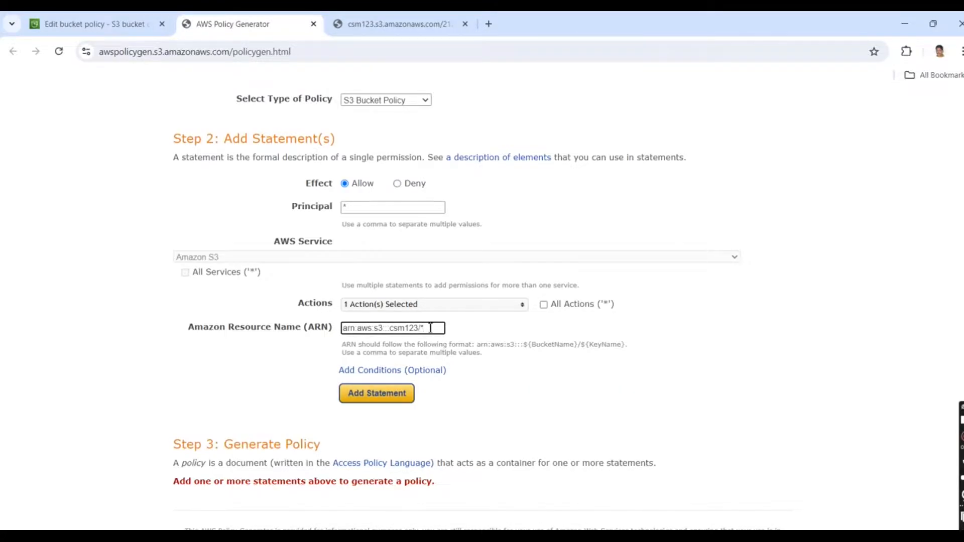
pyautogui.click(377, 394)
# Generate the policy, copy its entire JSON document, and close the document
pyautogui.scroll(-4, 489, 368)
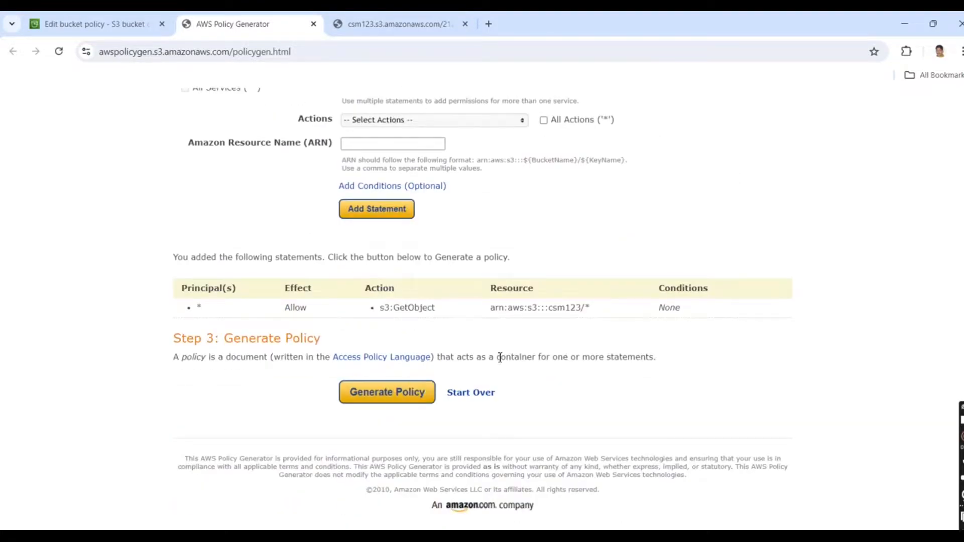
pyautogui.click(400, 393)
pyautogui.moveTo(272, 368); pyautogui.dragTo(241, 217)
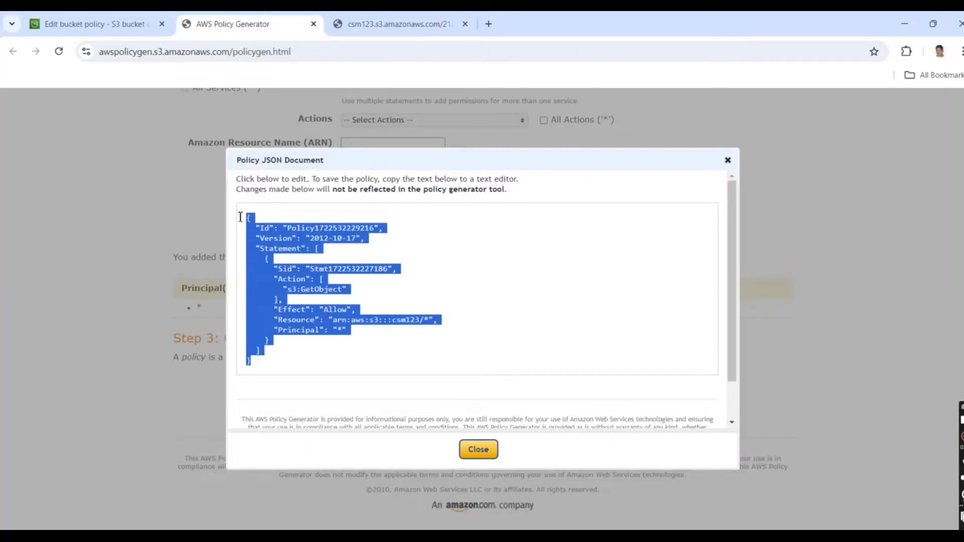
pyautogui.click(483, 450)
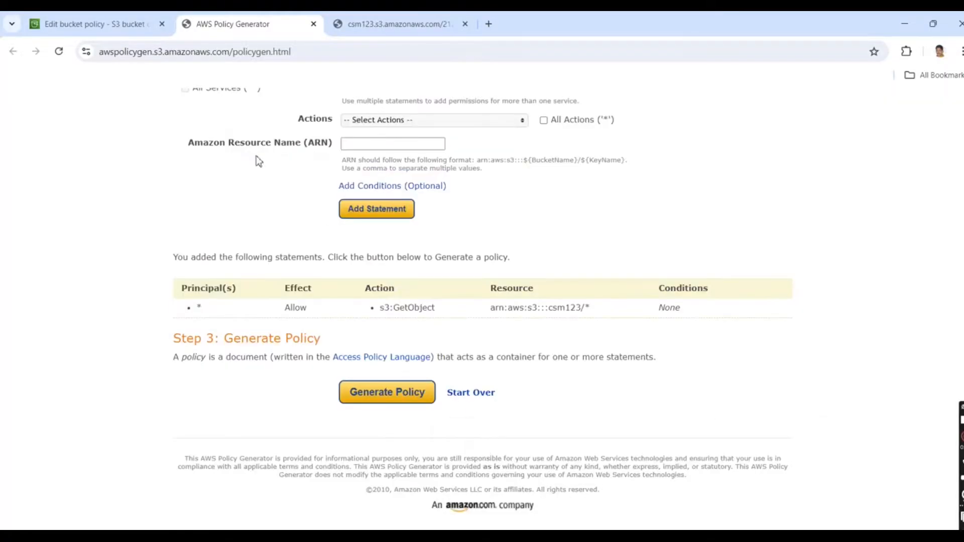
# Return to the csm123 bucket policy editor and paste the generated JSON policy into it
pyautogui.click(107, 24)
pyautogui.scroll(-2, 143, 281)
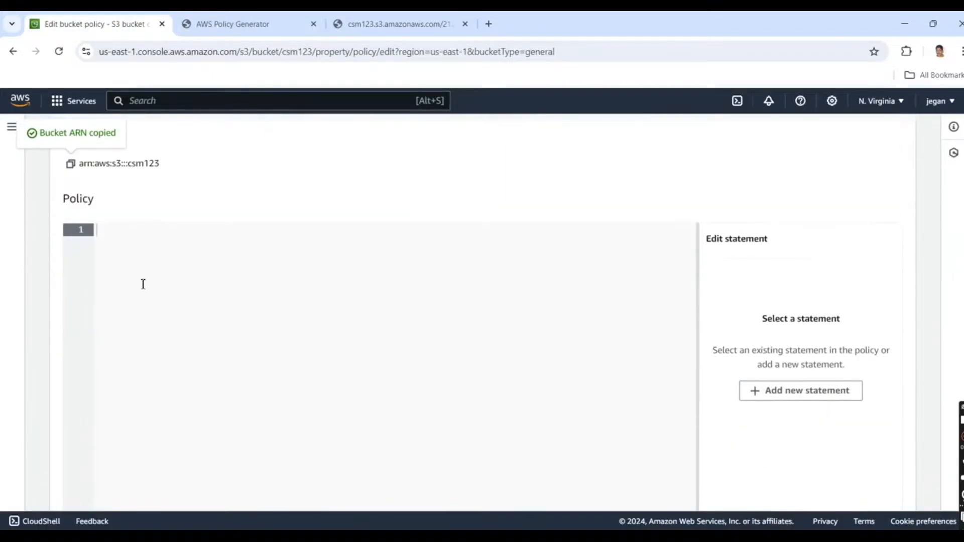
pyautogui.hotkey('ctrl', 'v')
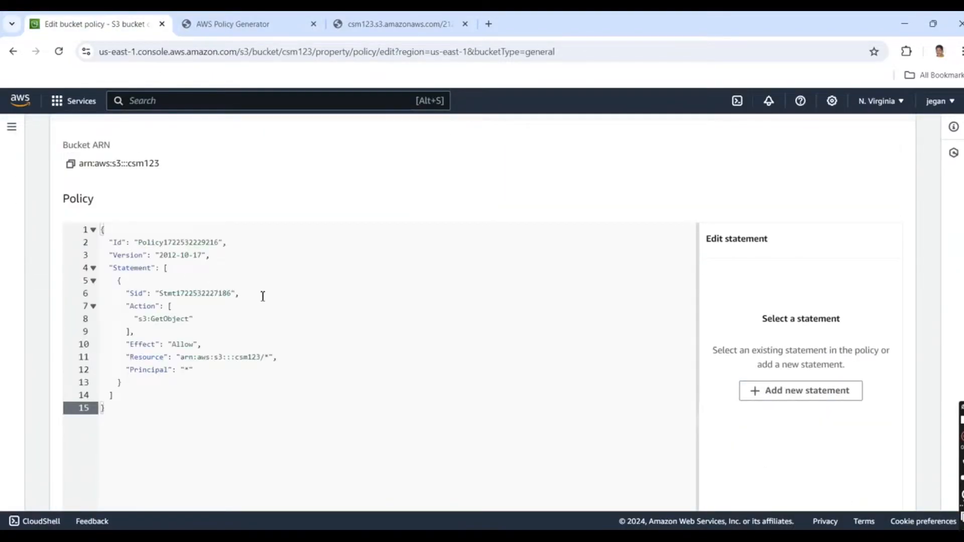
# Save the csm123 bucket policy changes and return to the list of S3 buckets
pyautogui.scroll(-3, 264, 298)
pyautogui.click(889, 495)
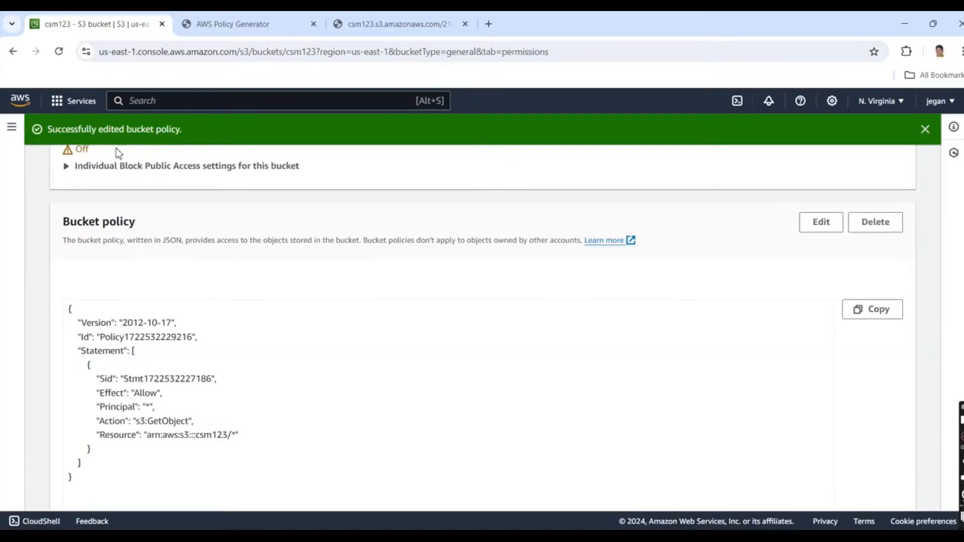
pyautogui.scroll(1, 229, 242)
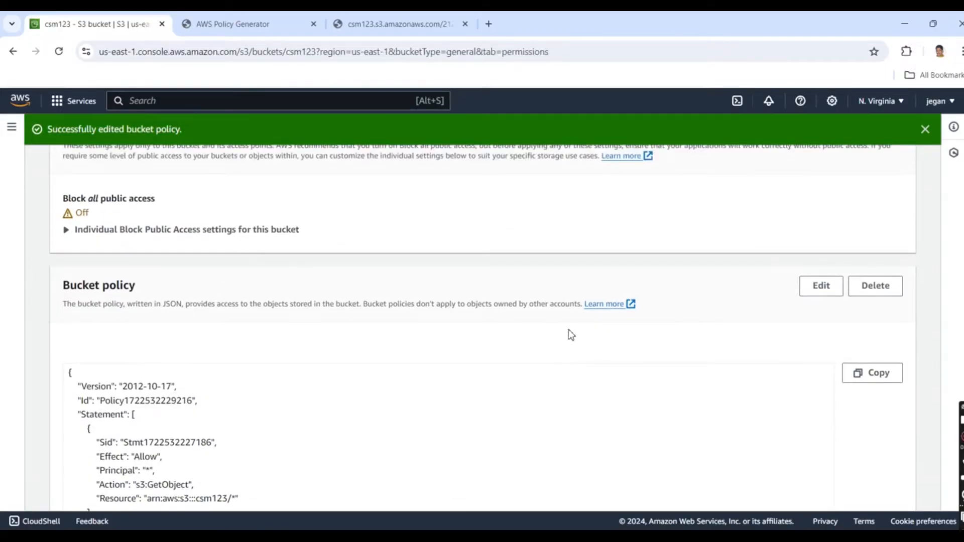
pyautogui.scroll(5, 571, 330)
pyautogui.click(138, 164)
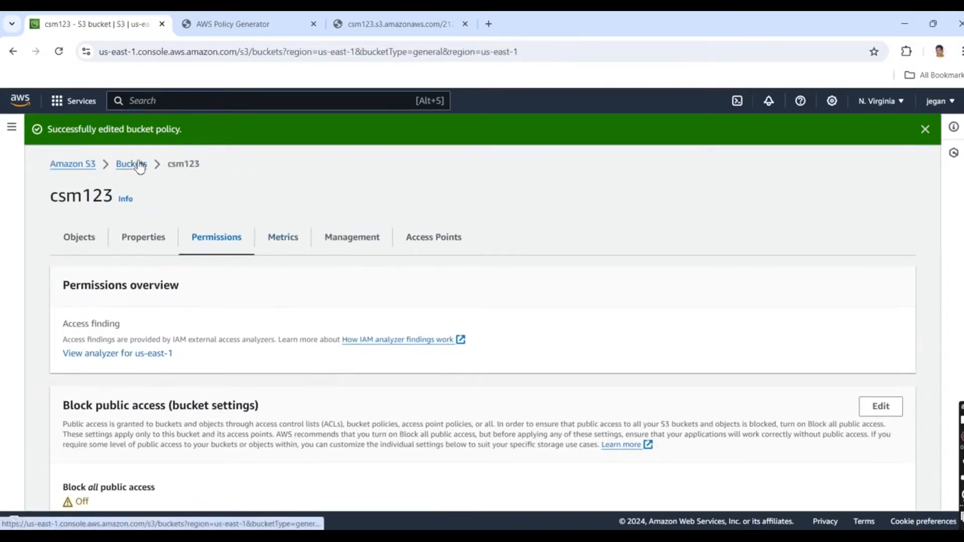
# Reload the bucket's public 2127_little_fashion/index.html page and look through the website's home page
pyautogui.click(385, 15)
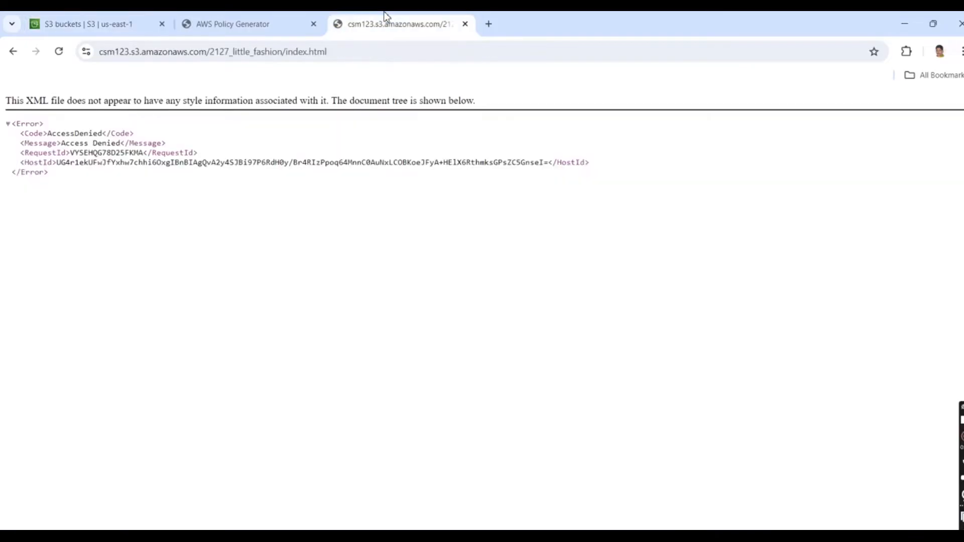
pyautogui.click(59, 51)
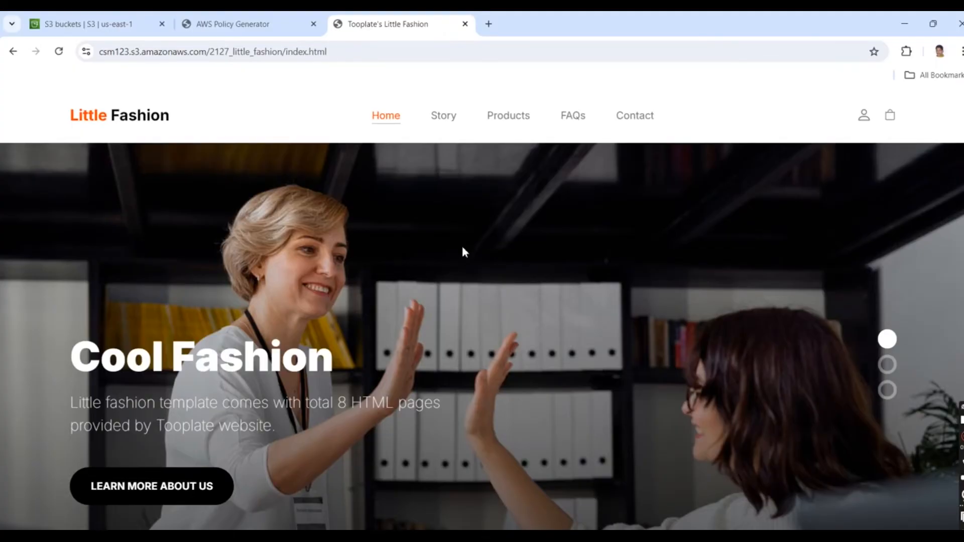
pyautogui.scroll(-5, 495, 255)
pyautogui.scroll(-5, 496, 261)
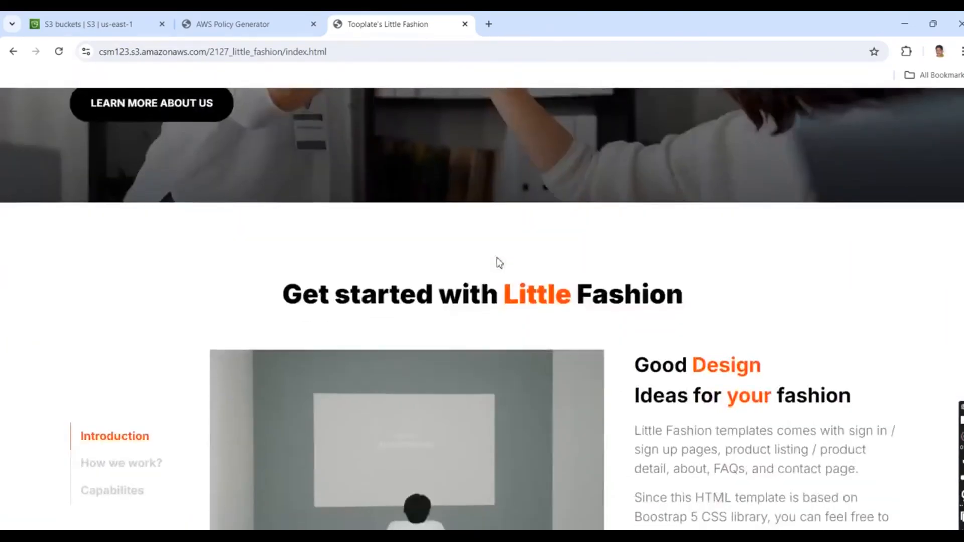